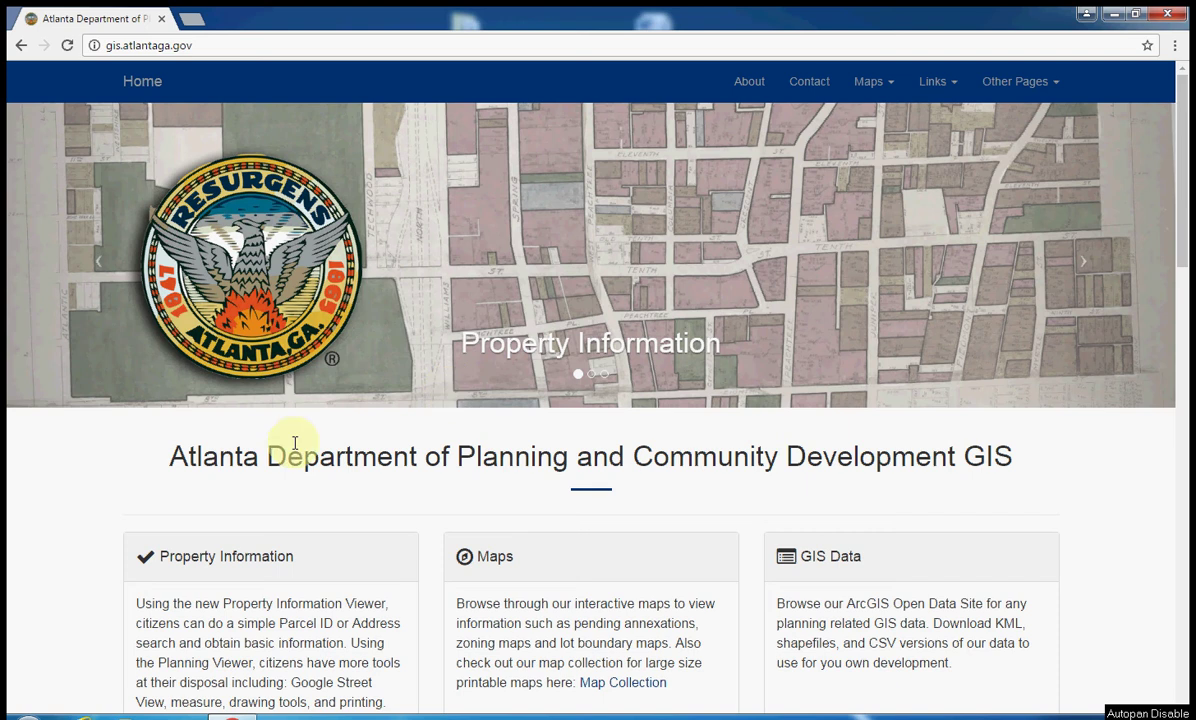
- Open the Planning Viewer from the city's GIS home page and bring up its Mailing Label Tool
{"action": "scroll", "coordinate": [105, 472], "scroll_direction": "down", "scroll_amount": 1}
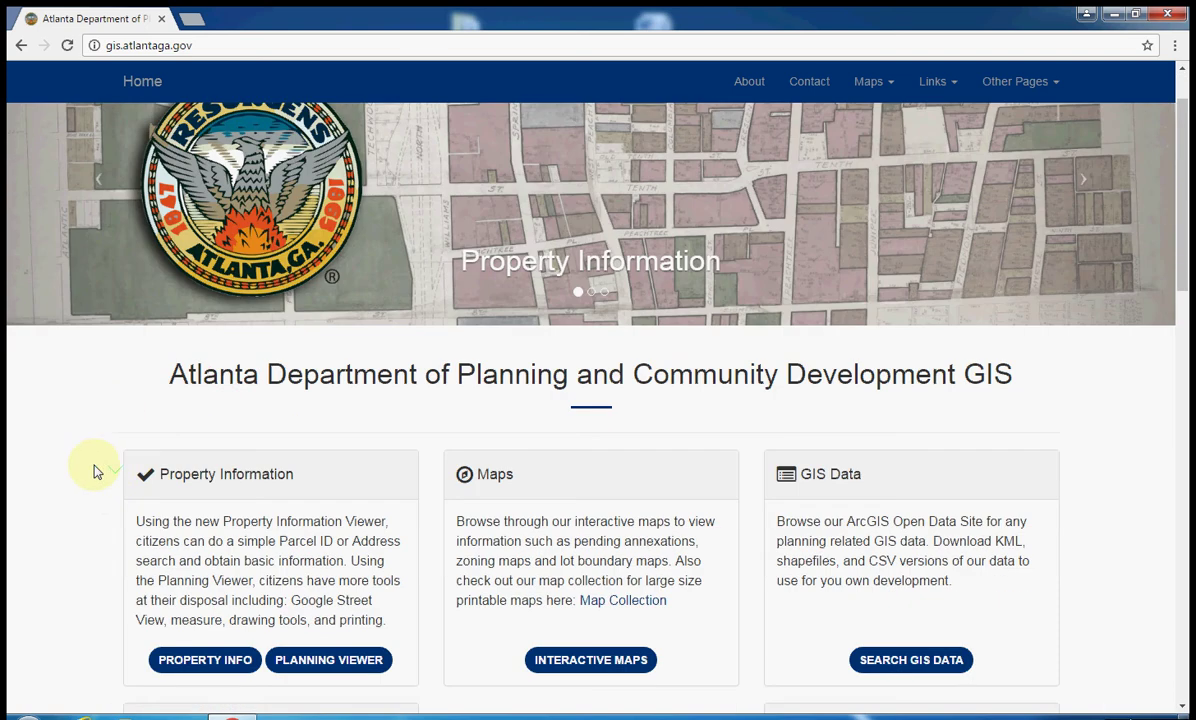
{"action": "scroll", "coordinate": [98, 458], "scroll_direction": "down", "scroll_amount": 1}
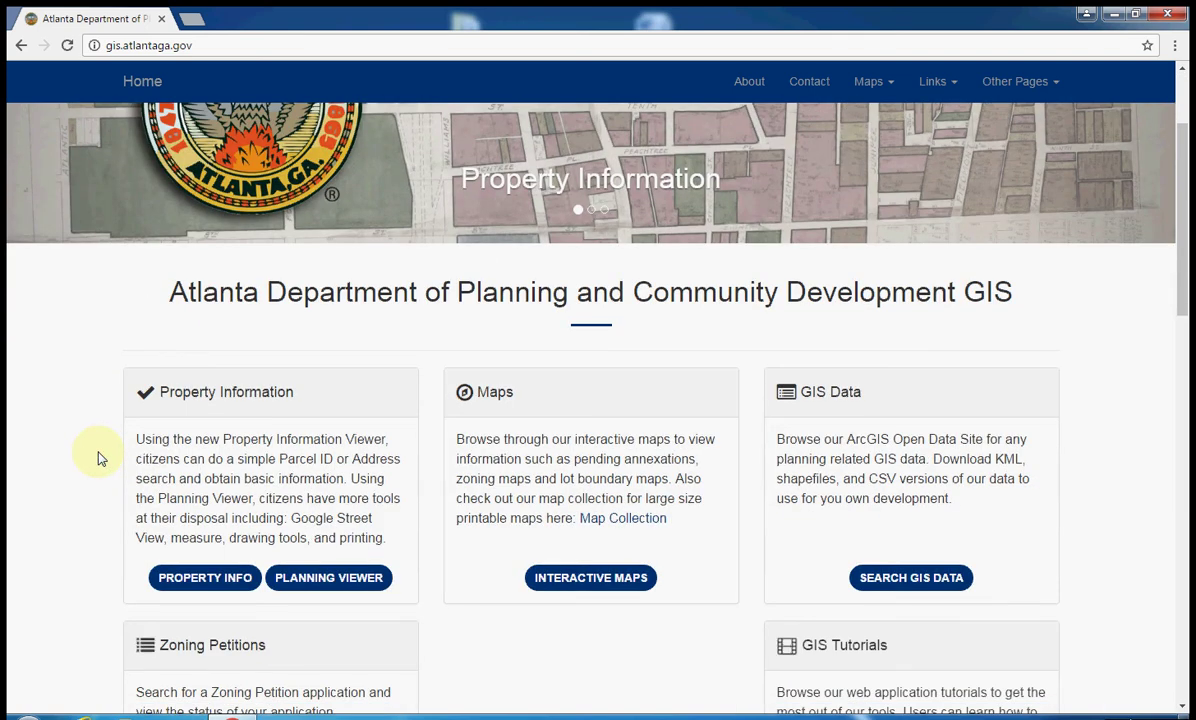
{"action": "scroll", "coordinate": [98, 458], "scroll_direction": "down", "scroll_amount": 1}
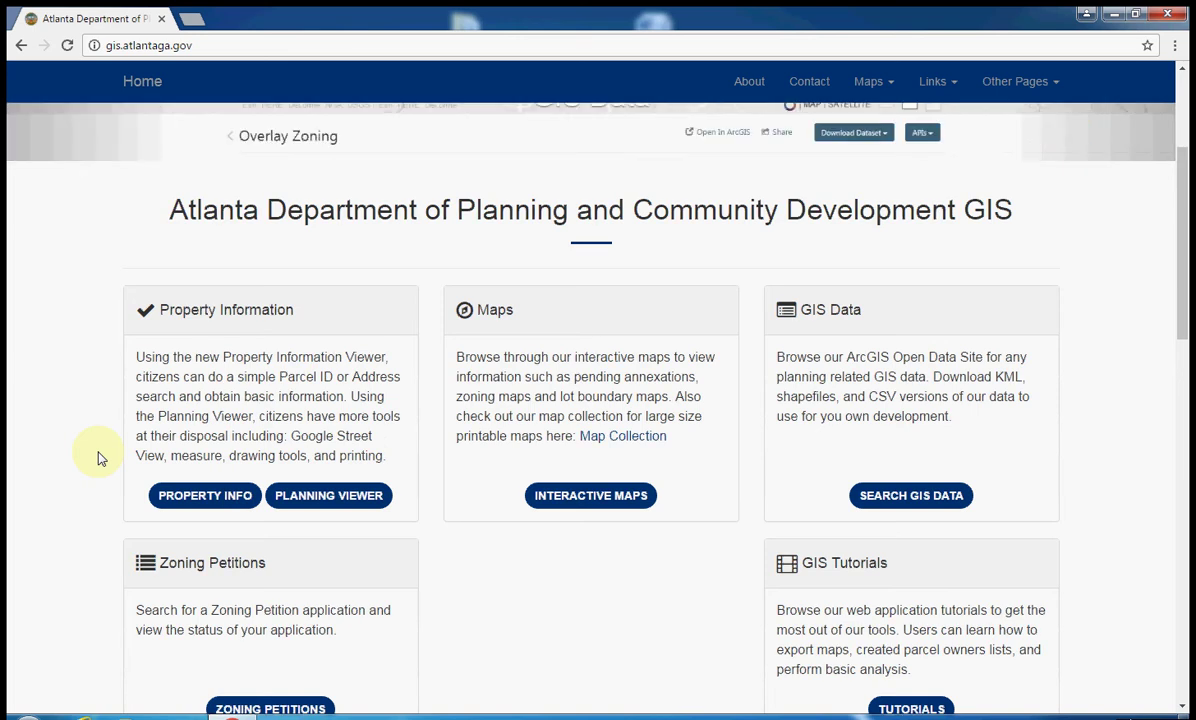
{"action": "left_click", "coordinate": [315, 495]}
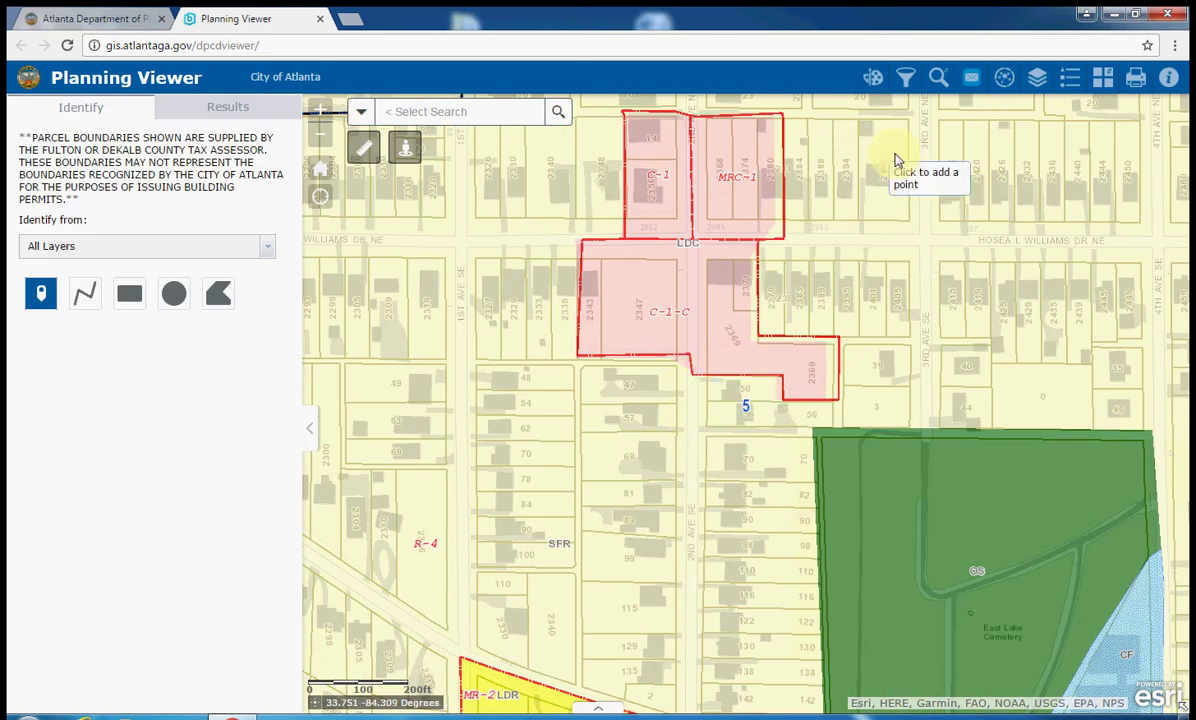
{"action": "left_click", "coordinate": [970, 82]}
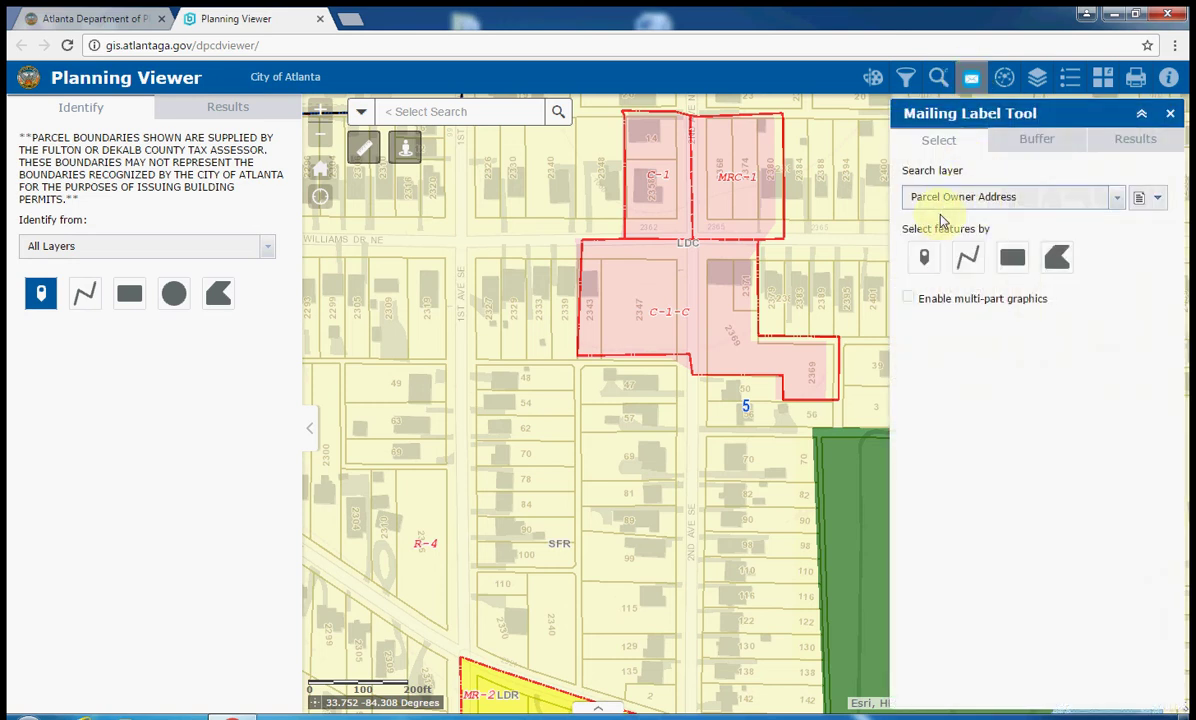
- Select a single parcel south of the C-1-C zone by point and check the buffer options
{"action": "left_click", "coordinate": [938, 260]}
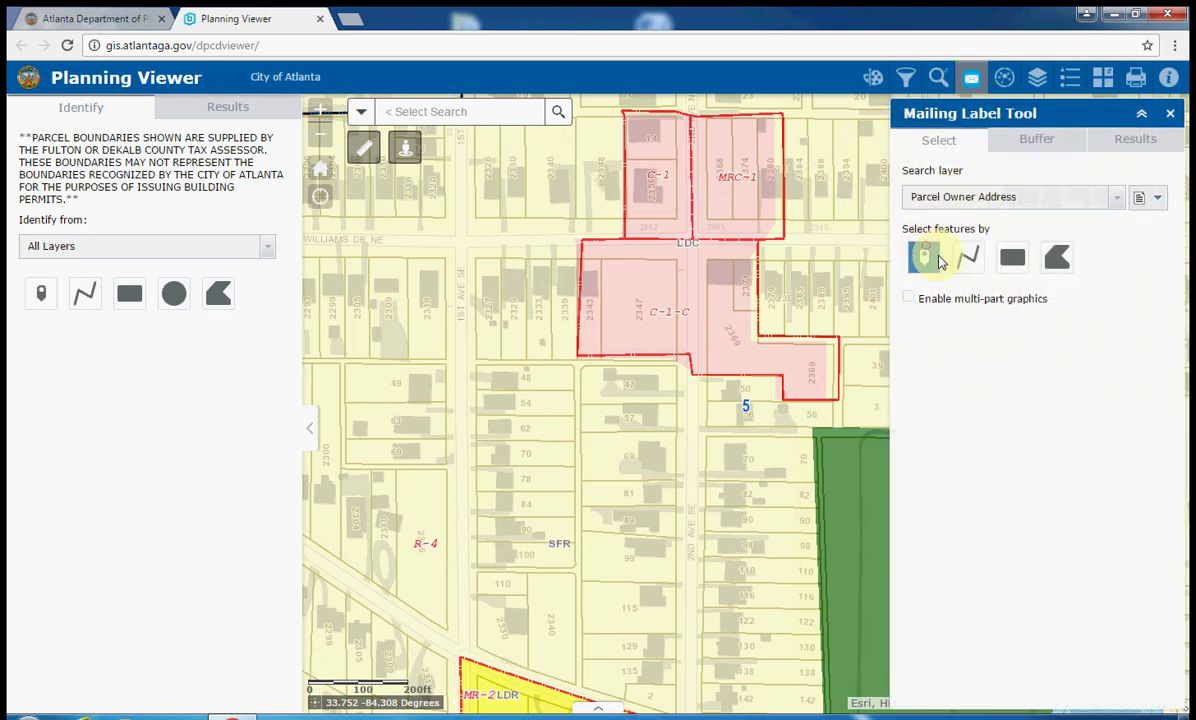
{"action": "left_click", "coordinate": [621, 417]}
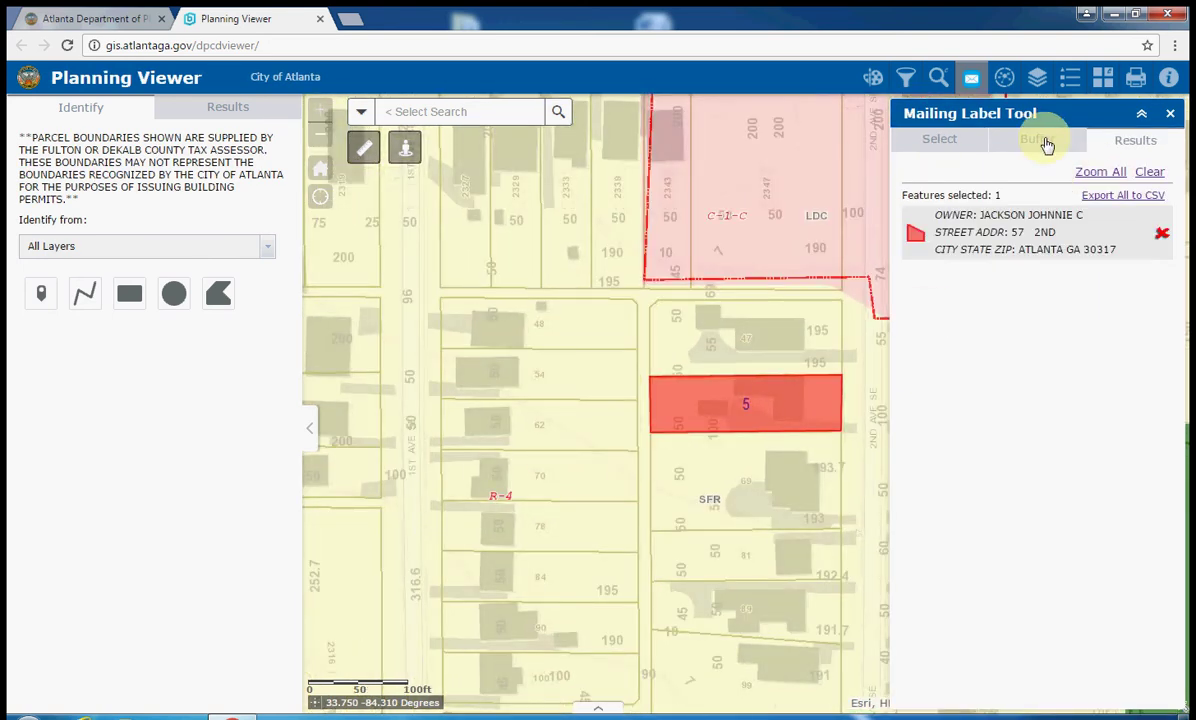
{"action": "left_click", "coordinate": [1040, 139]}
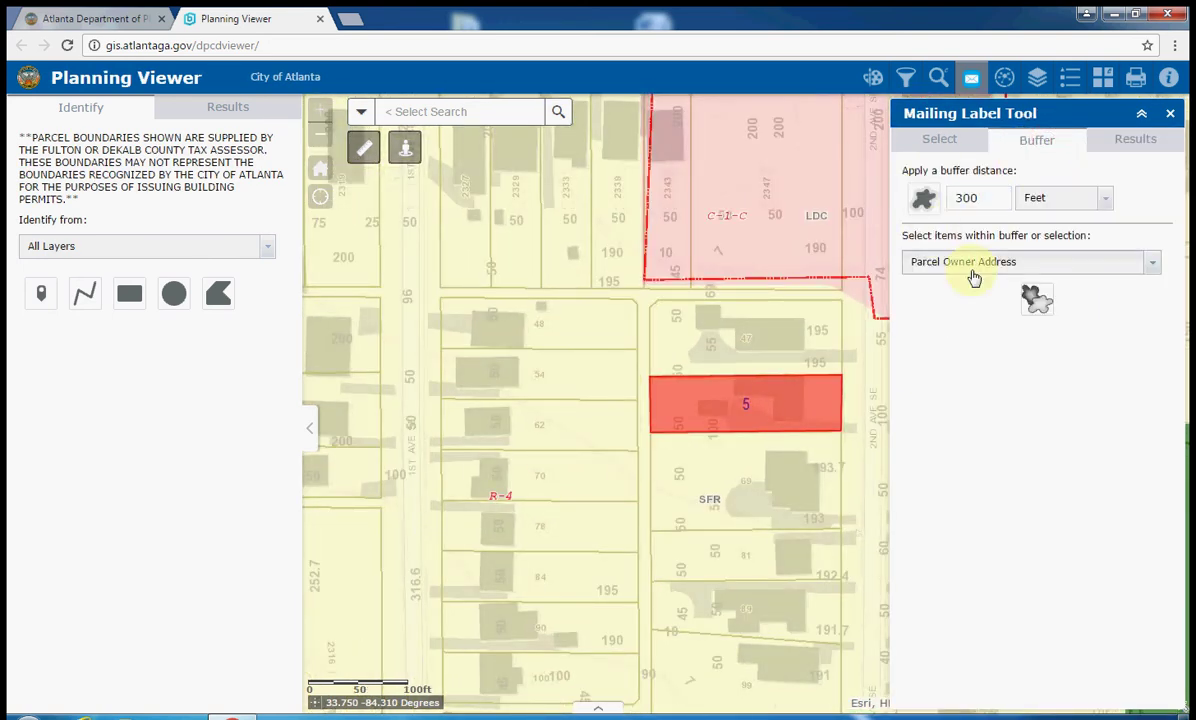
{"action": "left_click", "coordinate": [950, 138]}
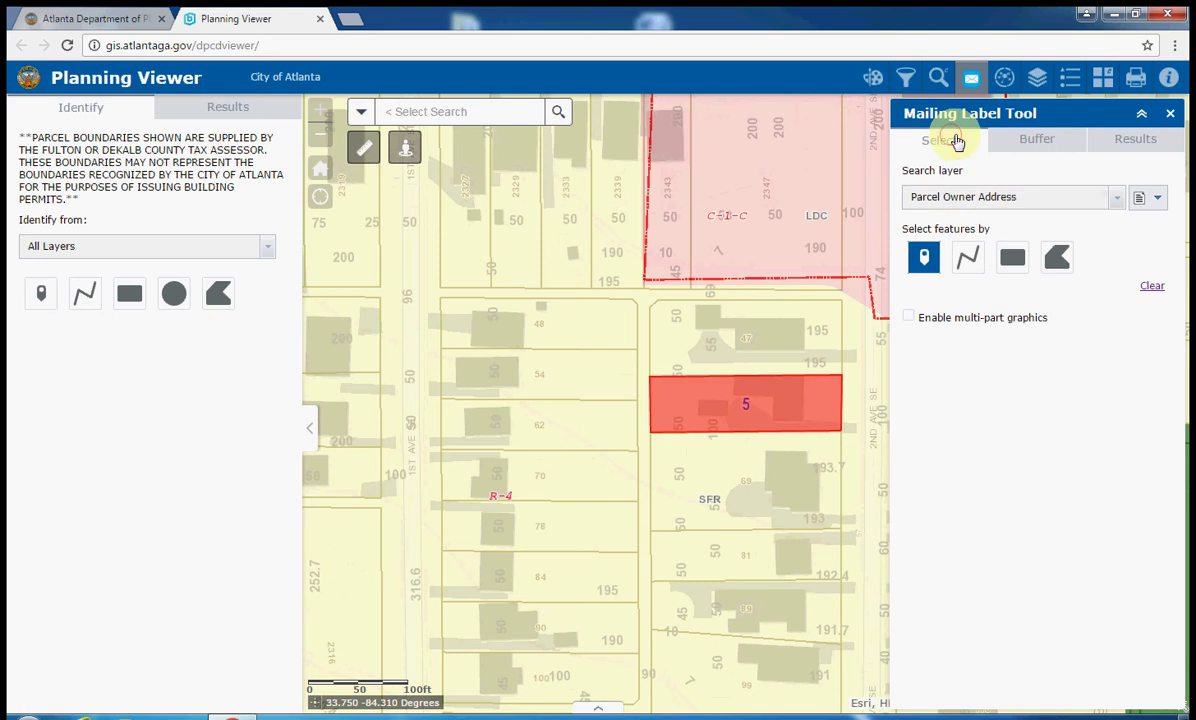
- Clear the single-parcel selection from the map
{"action": "left_click_drag", "start_coordinate": [758, 335], "coordinate": [550, 370]}
{"action": "scroll", "coordinate": [556, 368], "scroll_direction": "down", "scroll_amount": 1}
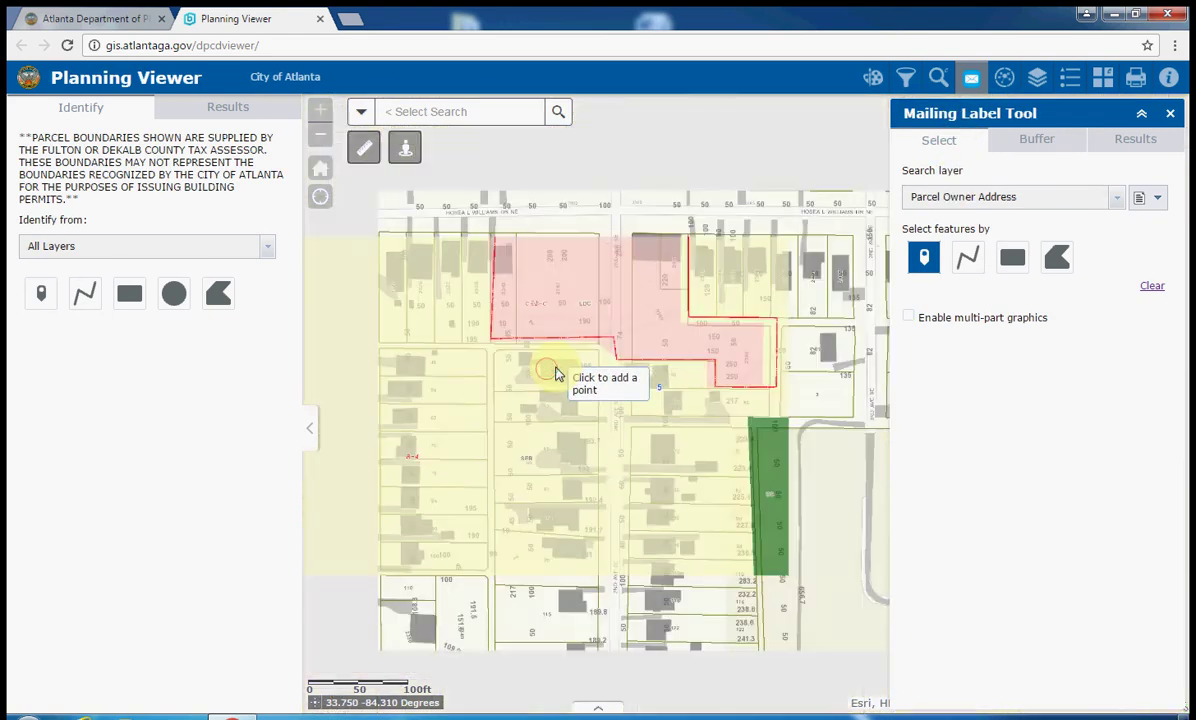
{"action": "left_click_drag", "start_coordinate": [614, 308], "coordinate": [586, 354]}
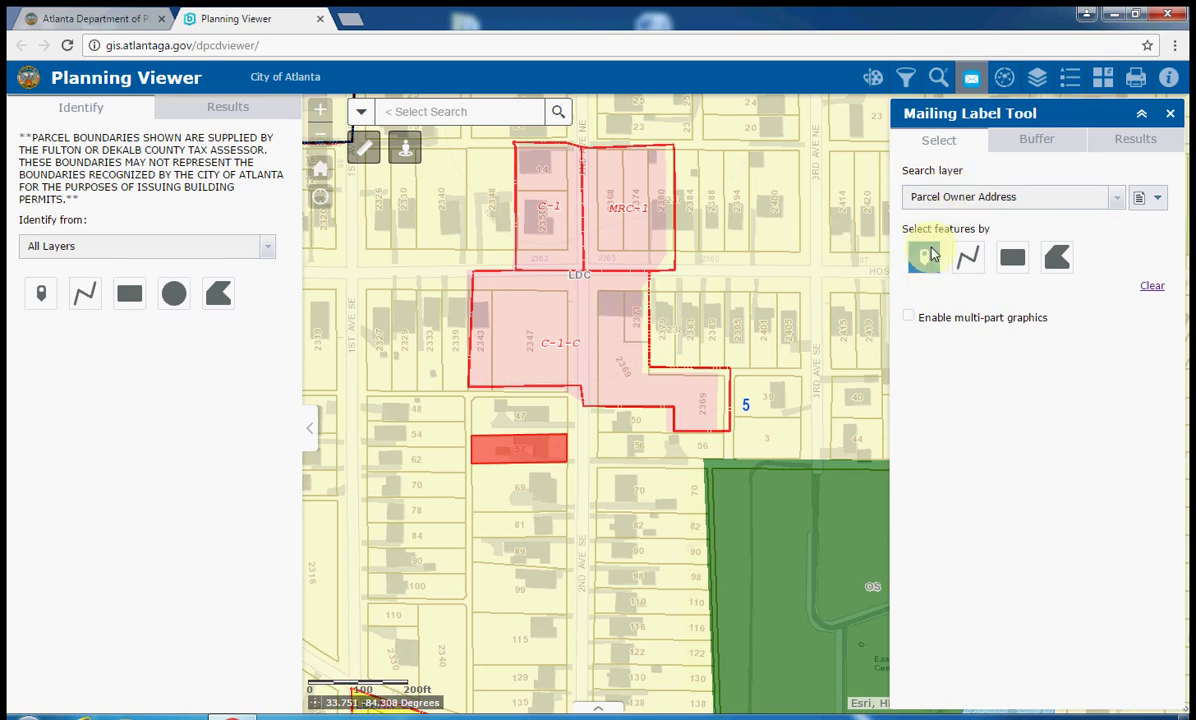
{"action": "left_click", "coordinate": [1155, 288]}
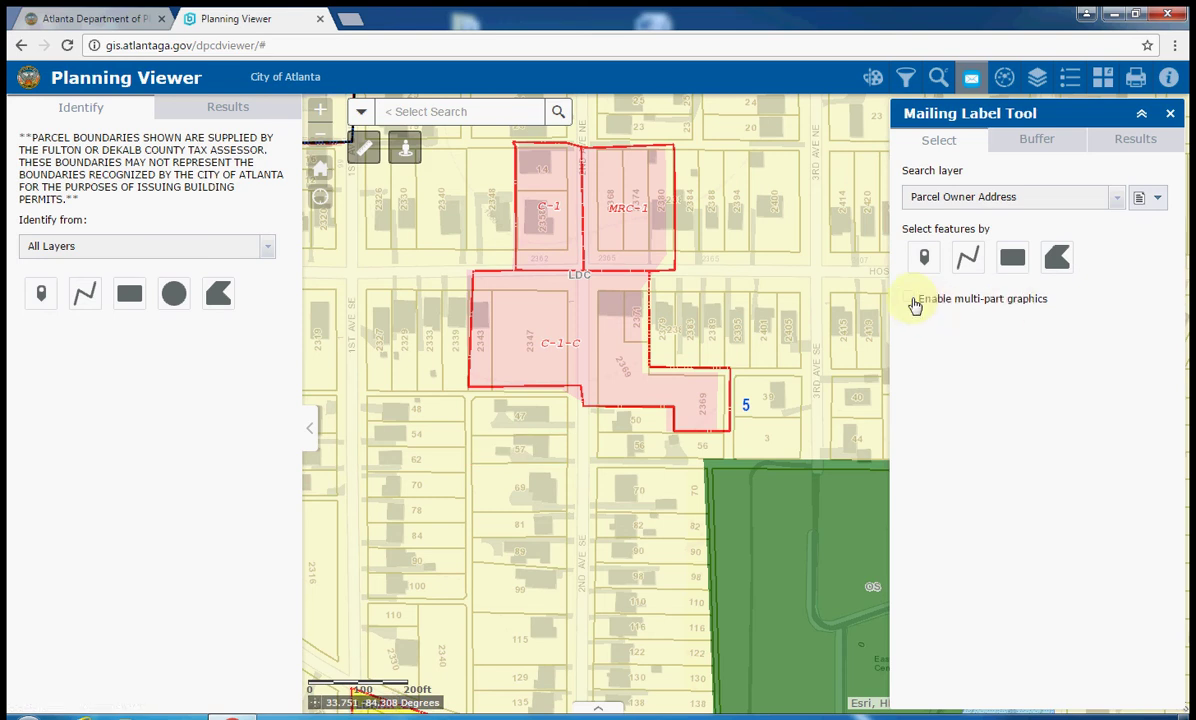
- Examine the C-1, MRC-1 and C-1-C parcels around 2nd Ave and their surroundings
{"action": "left_click_drag", "start_coordinate": [555, 324], "coordinate": [566, 376]}
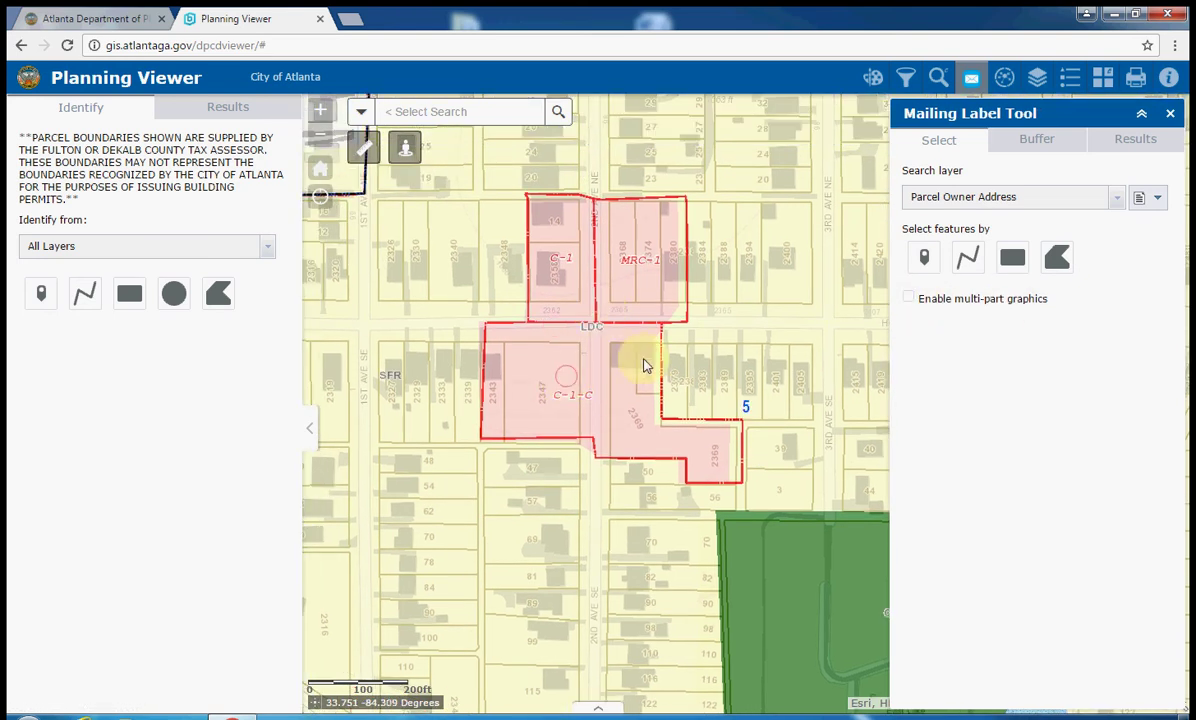
{"action": "left_click_drag", "start_coordinate": [651, 396], "coordinate": [577, 360]}
{"action": "scroll", "coordinate": [576, 364], "scroll_direction": "down", "scroll_amount": 1}
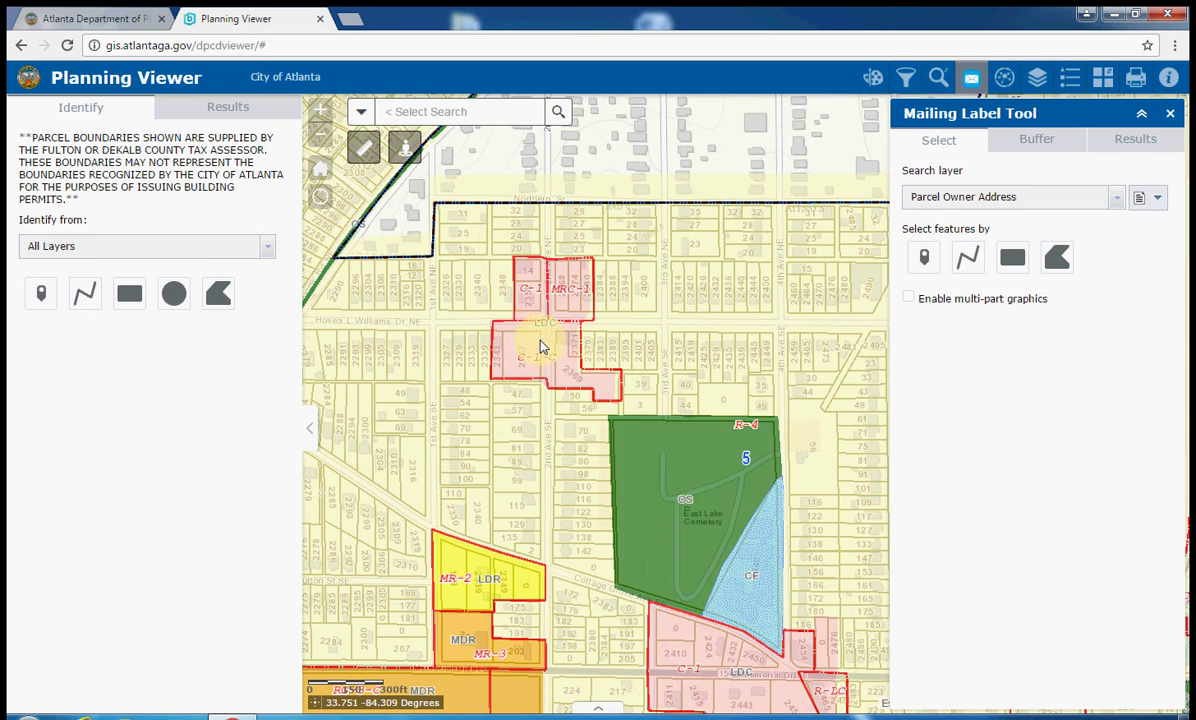
{"action": "scroll", "coordinate": [534, 347], "scroll_direction": "up", "scroll_amount": 1}
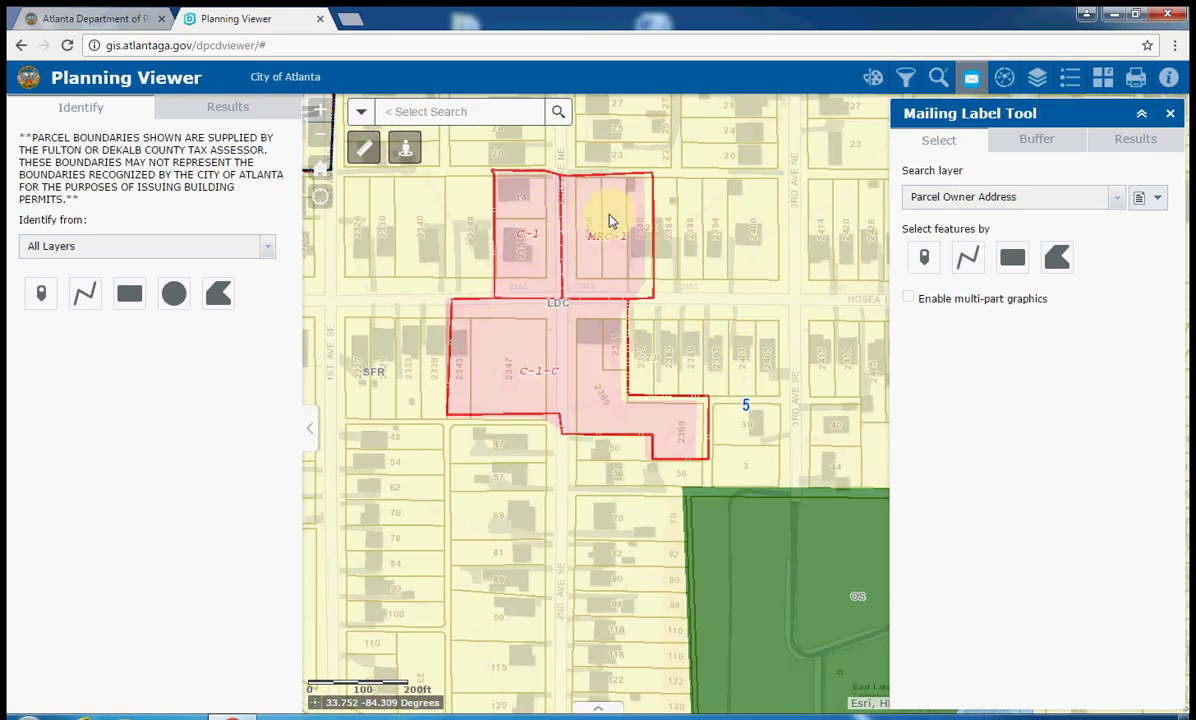
{"action": "left_click_drag", "start_coordinate": [603, 240], "coordinate": [598, 324]}
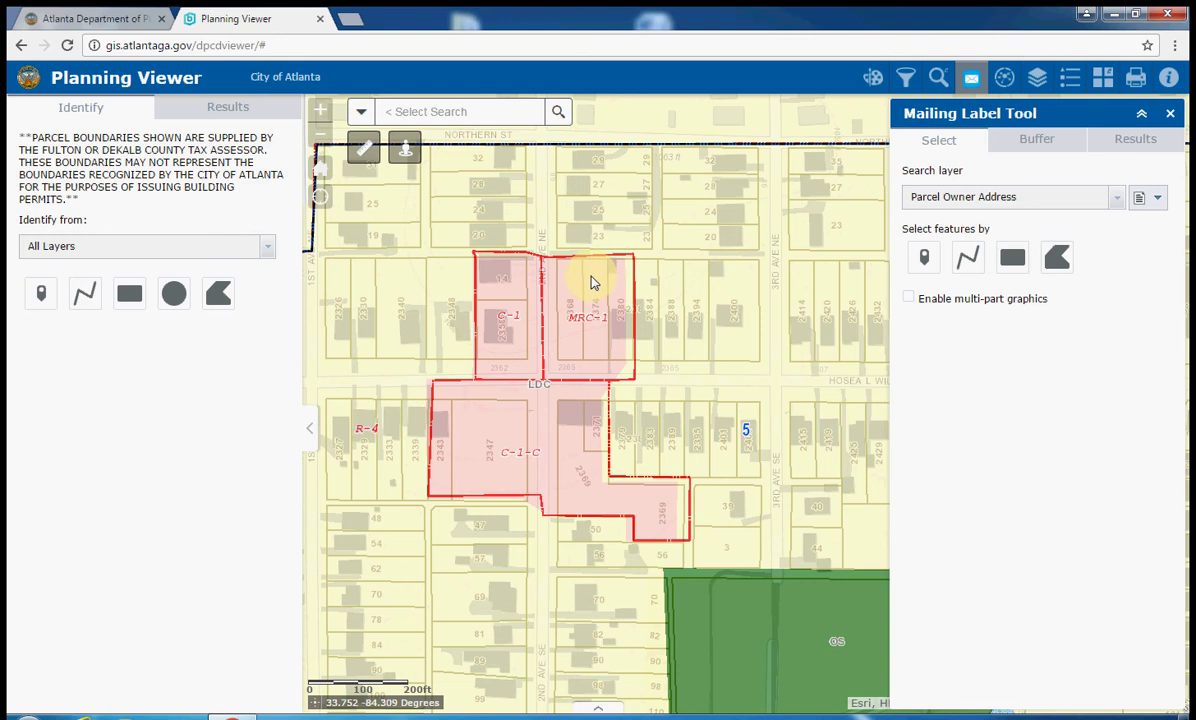
{"action": "scroll", "coordinate": [540, 470], "scroll_direction": "up", "scroll_amount": 1}
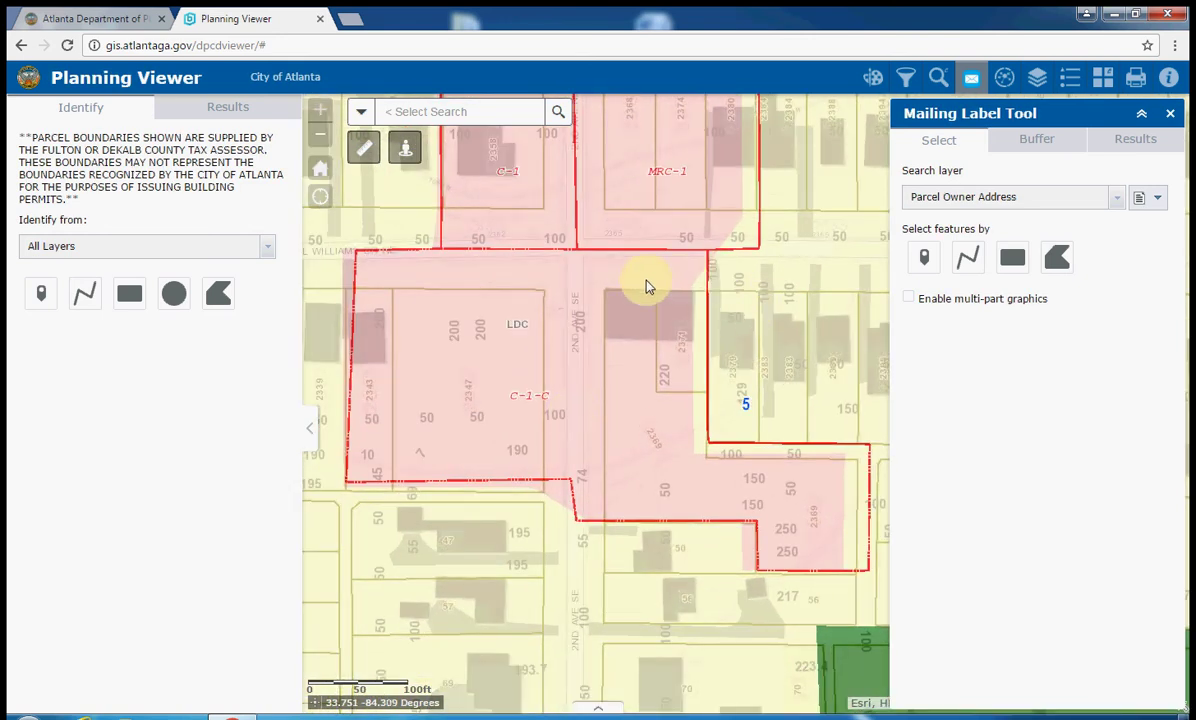
{"action": "scroll", "coordinate": [645, 287], "scroll_direction": "down", "scroll_amount": 1}
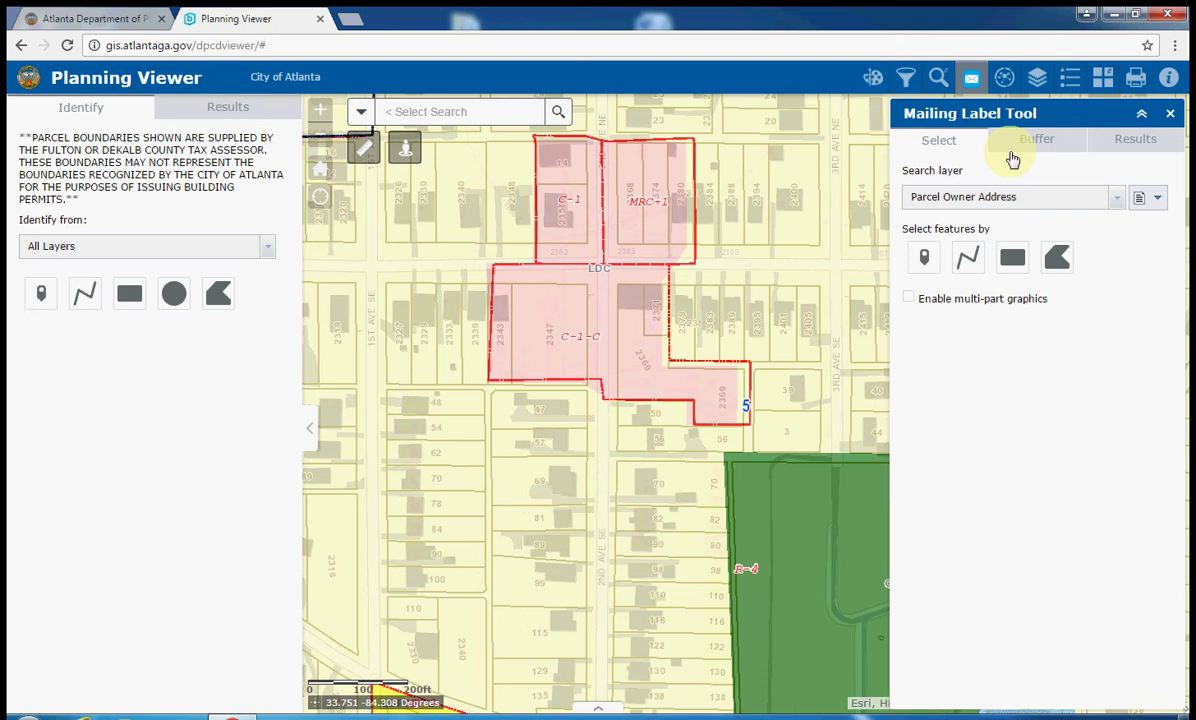
- Hide the Overlay Zoning, Future Land Use and Historic District layers on the map
{"action": "left_click", "coordinate": [1040, 82]}
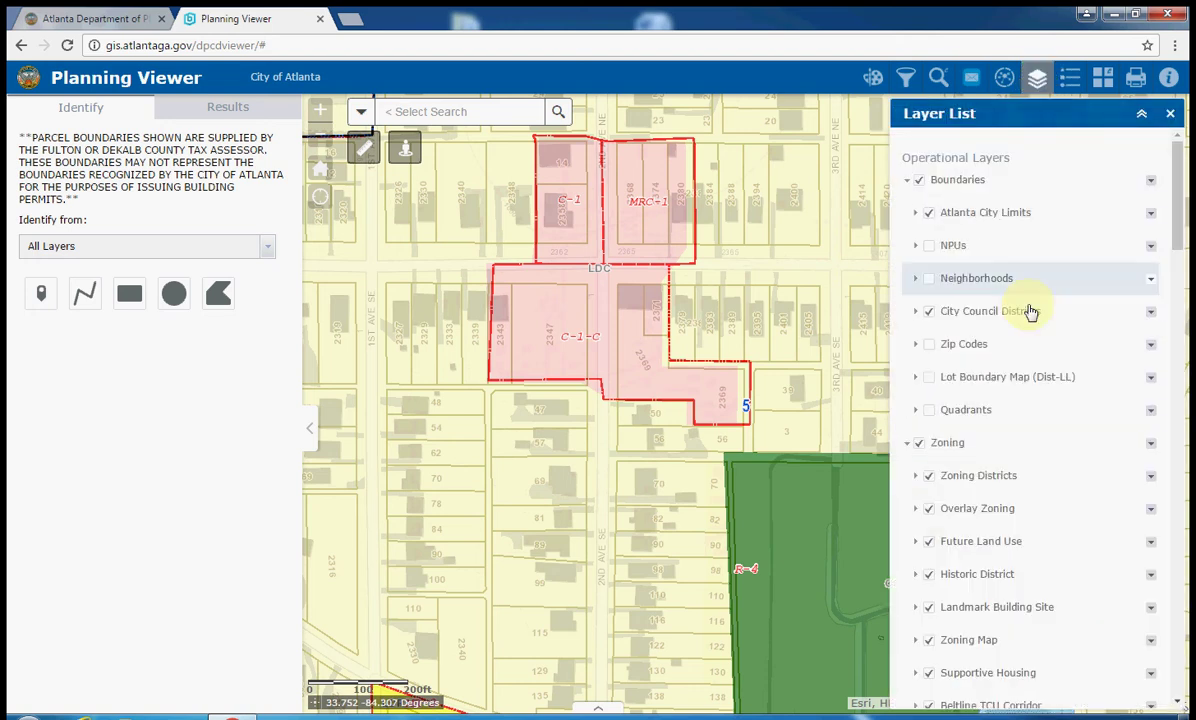
{"action": "scroll", "coordinate": [1028, 312], "scroll_direction": "down", "scroll_amount": 1}
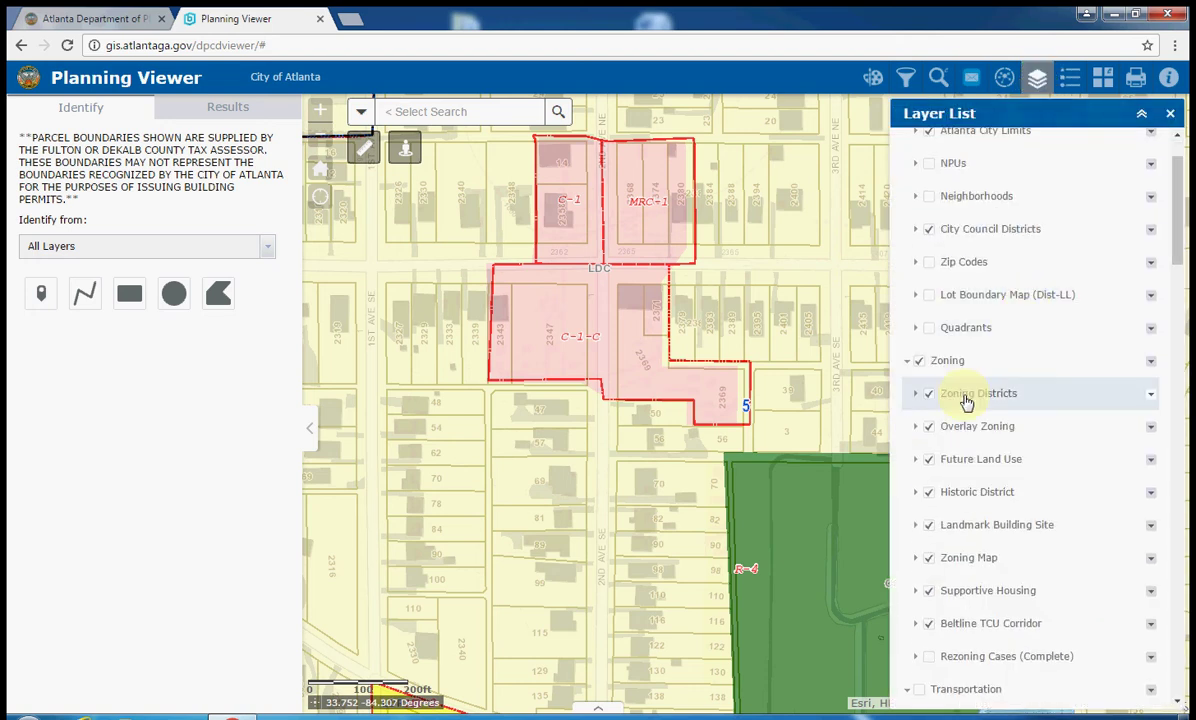
{"action": "left_click", "coordinate": [930, 427]}
{"action": "left_click", "coordinate": [929, 459]}
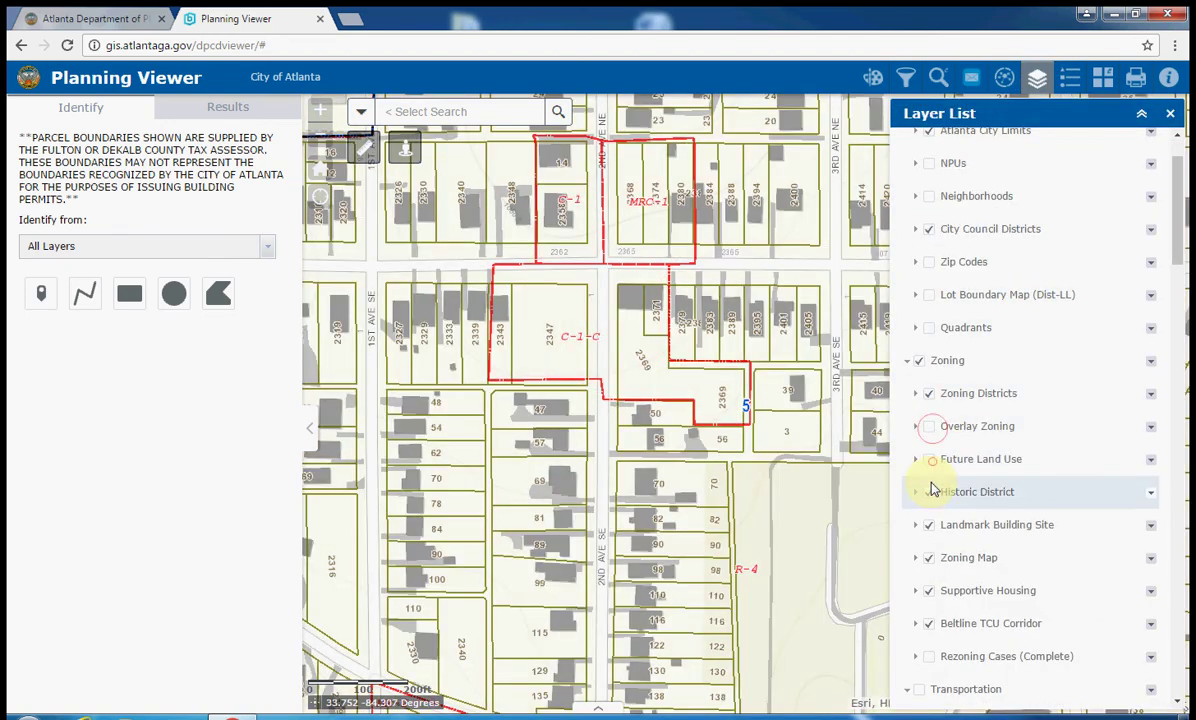
{"action": "left_click", "coordinate": [929, 492]}
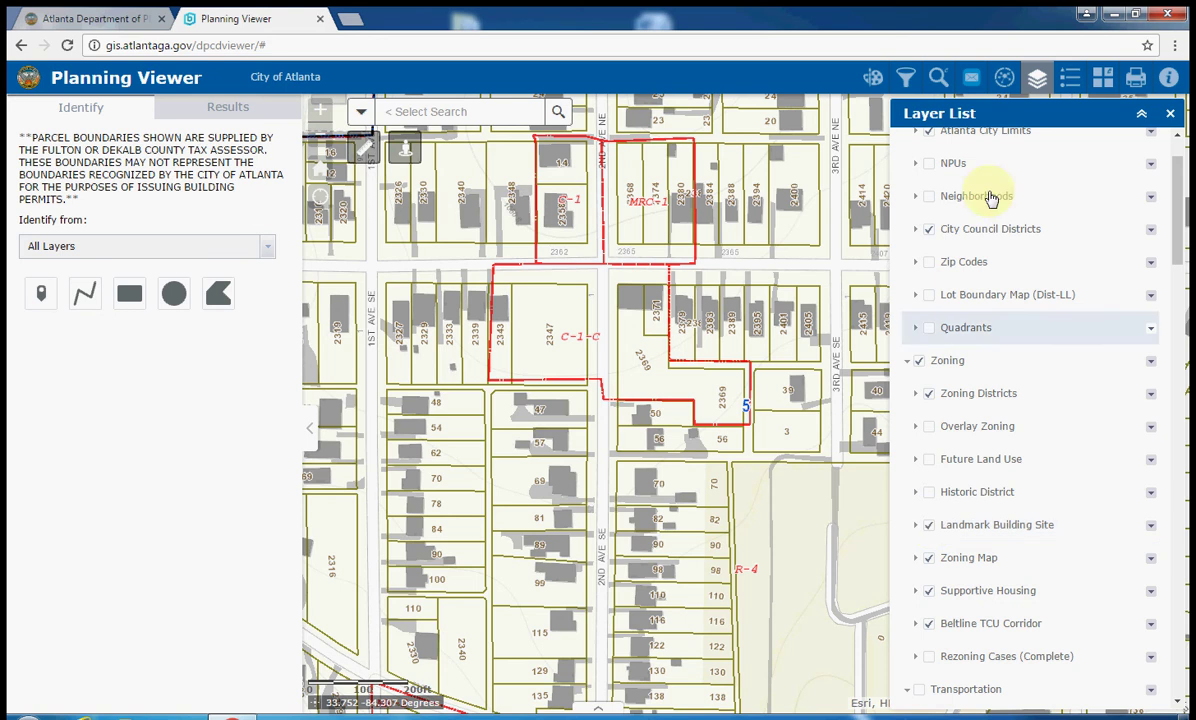
{"action": "left_click", "coordinate": [1036, 78]}
- Return to the Mailing Label Tool and enable multi-part graphics for the selection
{"action": "left_click", "coordinate": [941, 75]}
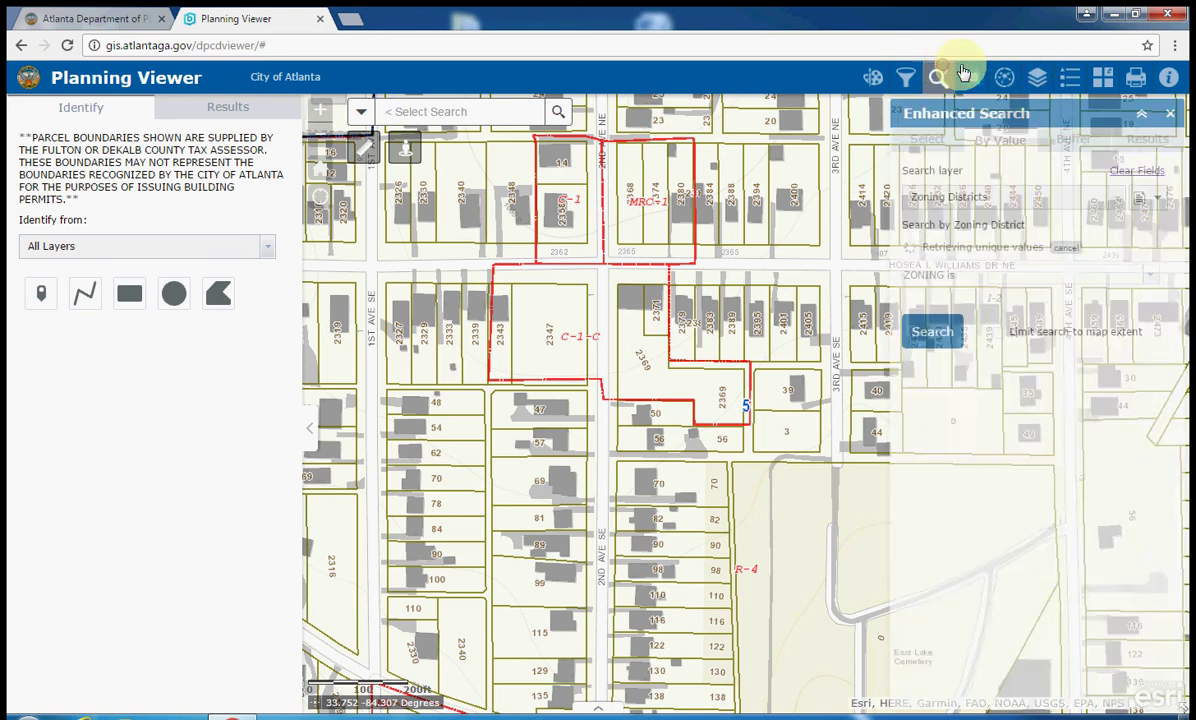
{"action": "left_click", "coordinate": [972, 76]}
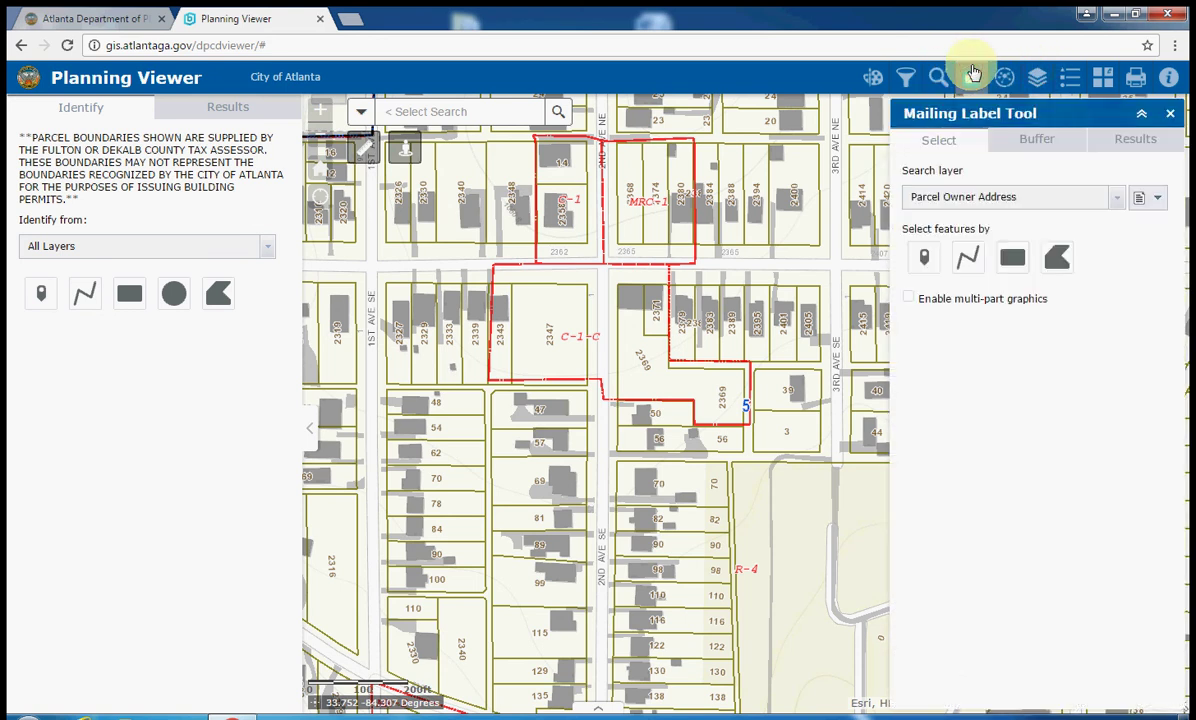
{"action": "left_click", "coordinate": [910, 300]}
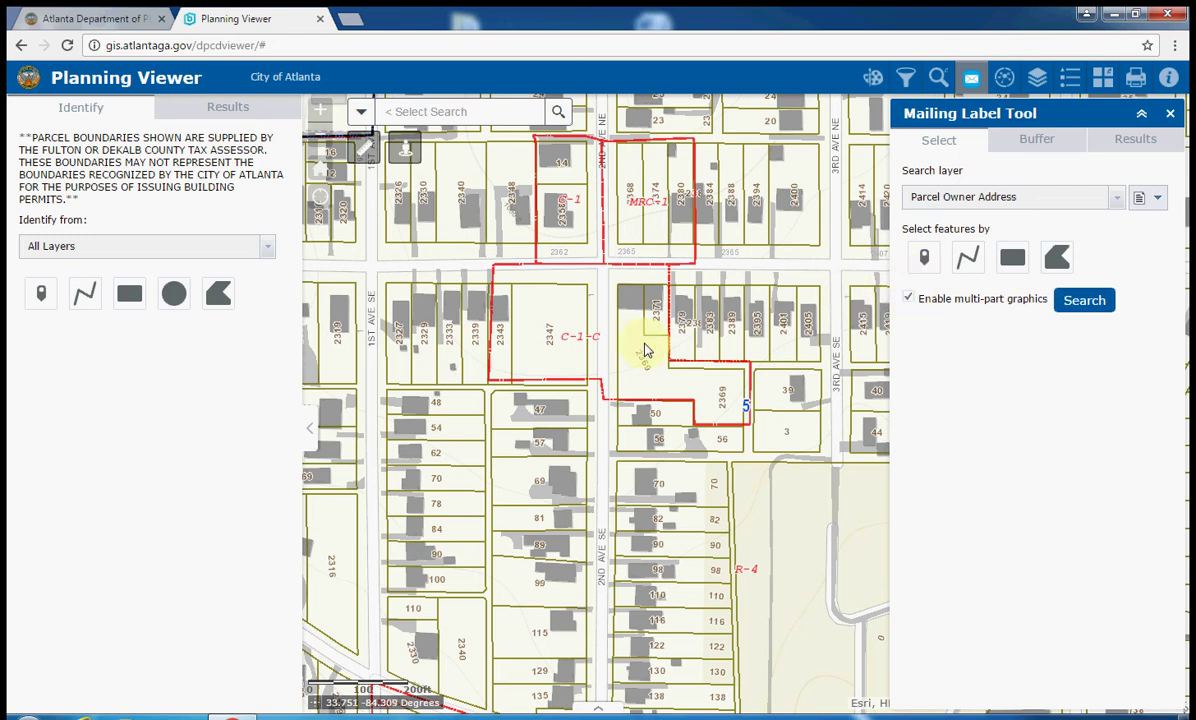
- Mark parcels 2343, 2347, 2369 and 2371 in the C-1-C zone with points and search for their owner addresses
{"action": "scroll", "coordinate": [657, 318], "scroll_direction": "up", "scroll_amount": 1}
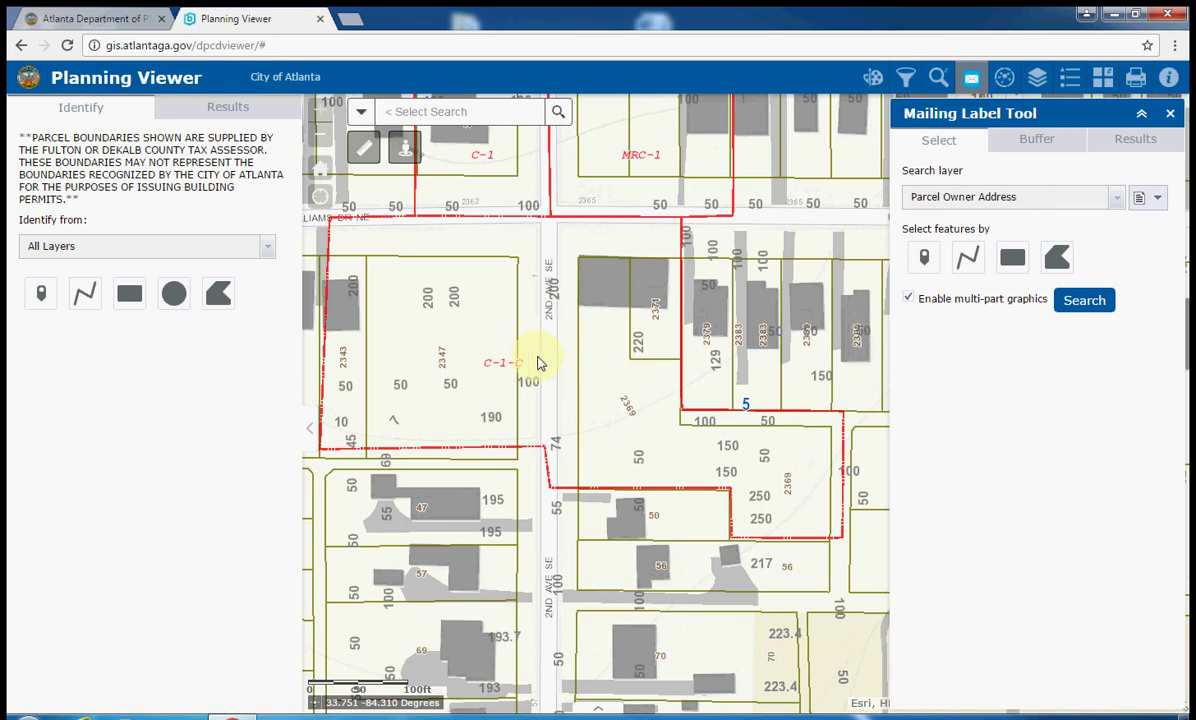
{"action": "left_click_drag", "start_coordinate": [560, 357], "coordinate": [583, 362]}
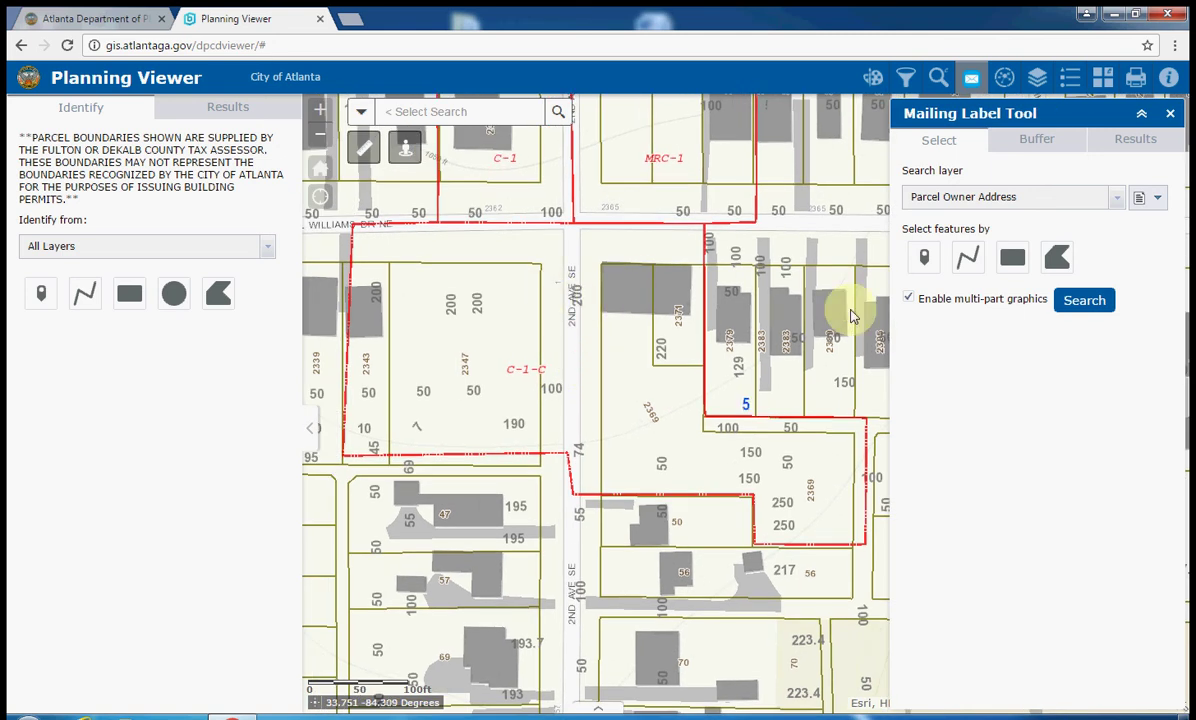
{"action": "left_click", "coordinate": [924, 258]}
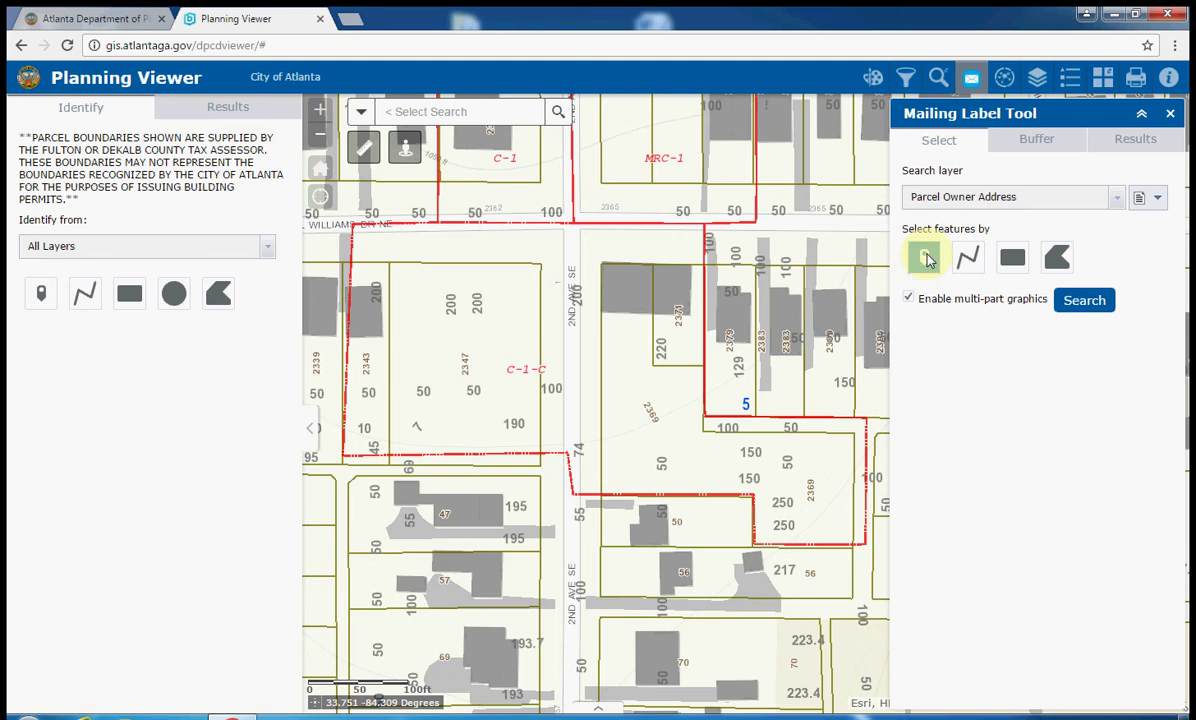
{"action": "left_click", "coordinate": [374, 335]}
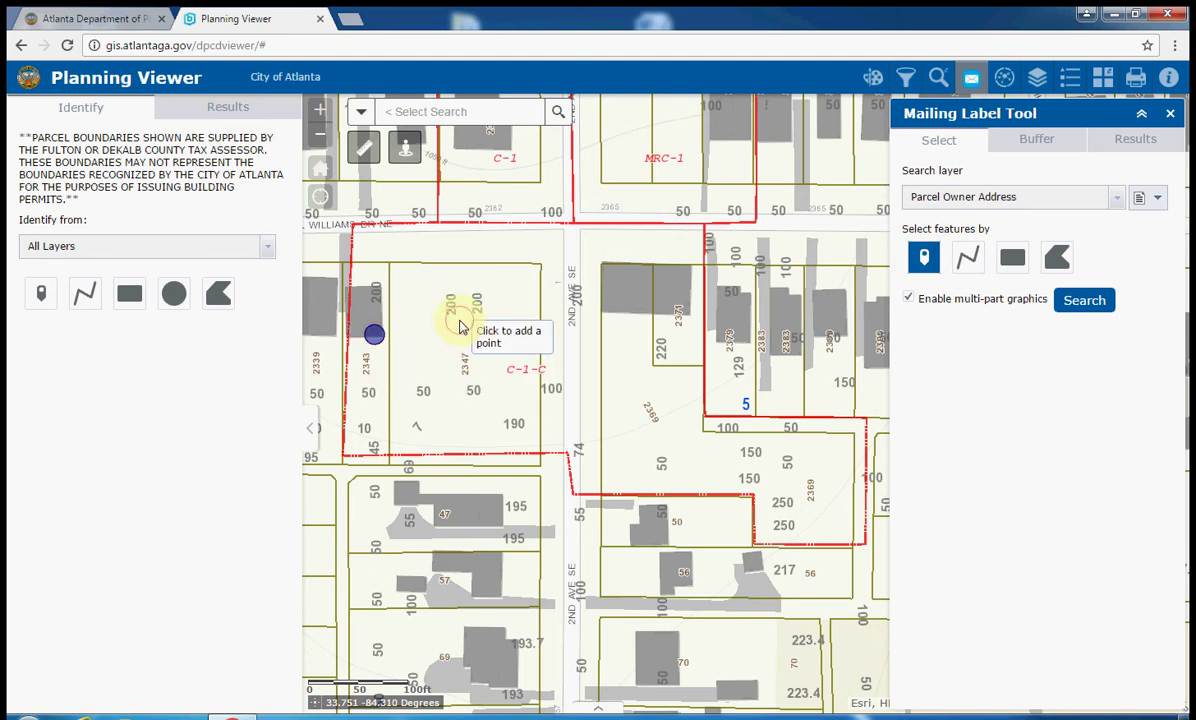
{"action": "left_click", "coordinate": [458, 319]}
{"action": "left_click", "coordinate": [621, 341]}
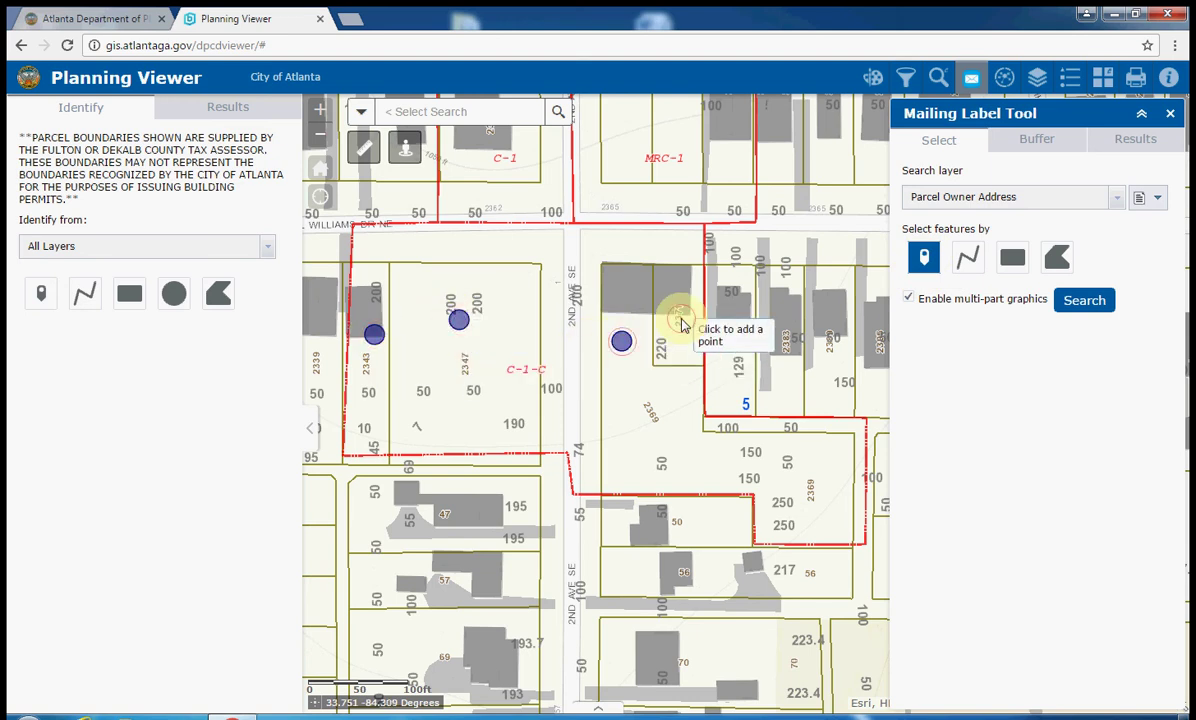
{"action": "left_click", "coordinate": [680, 318]}
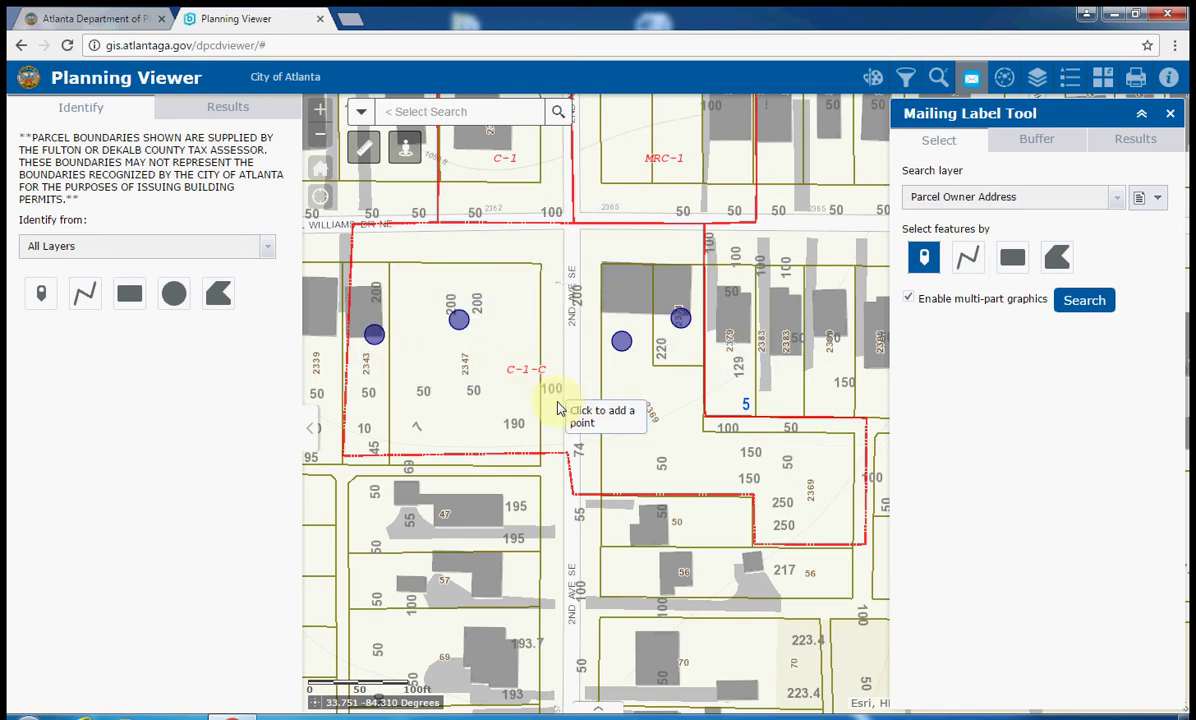
{"action": "left_click", "coordinate": [1085, 301]}
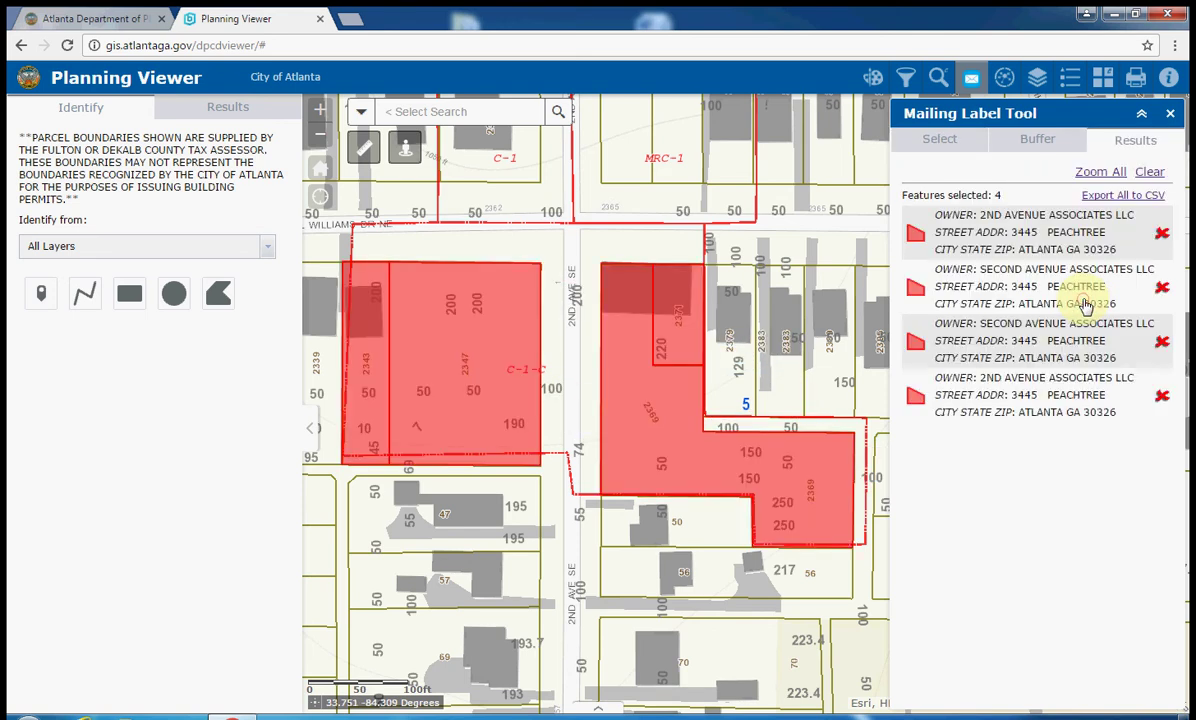
- Apply a 300-foot buffer around the four selected C-1-C parcels
{"action": "scroll", "coordinate": [620, 342], "scroll_direction": "down", "scroll_amount": 1}
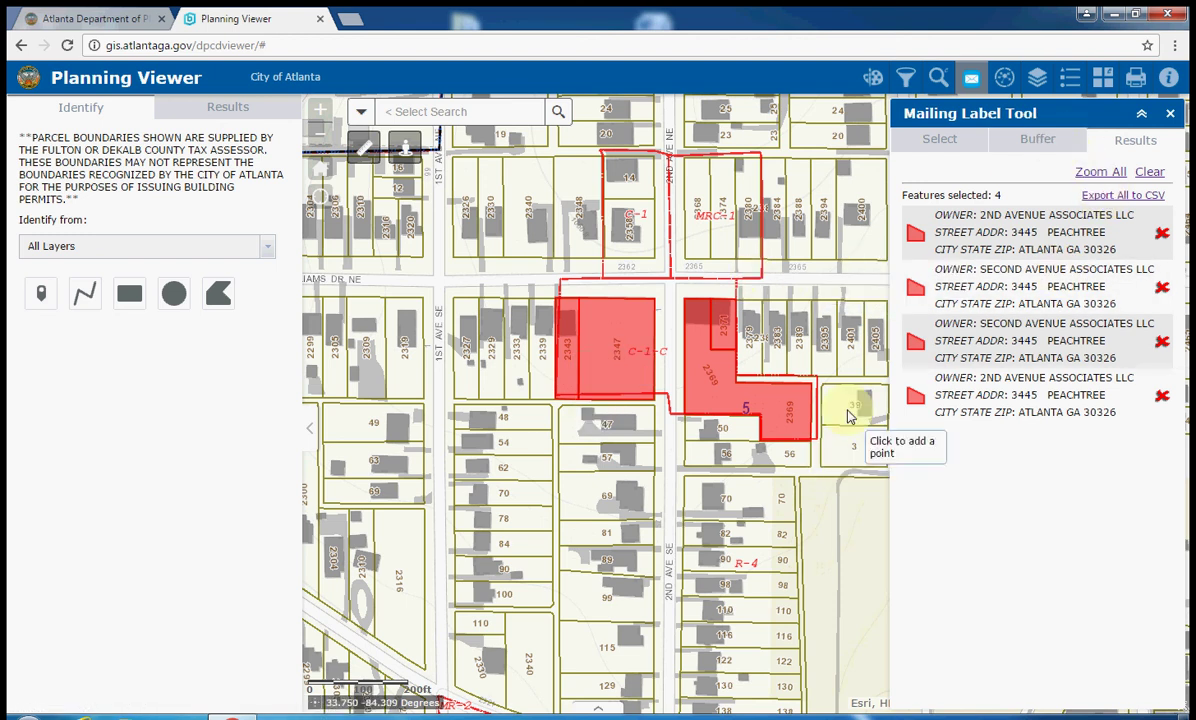
{"action": "left_click", "coordinate": [1026, 143]}
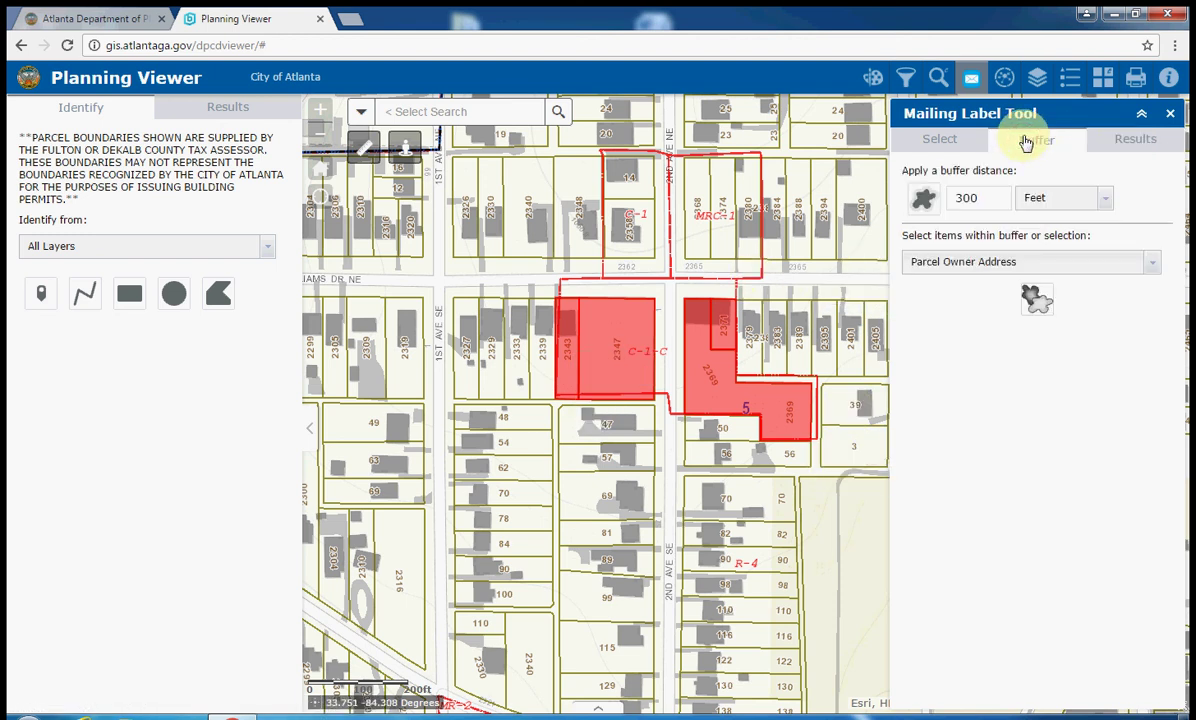
{"action": "left_click", "coordinate": [1148, 270]}
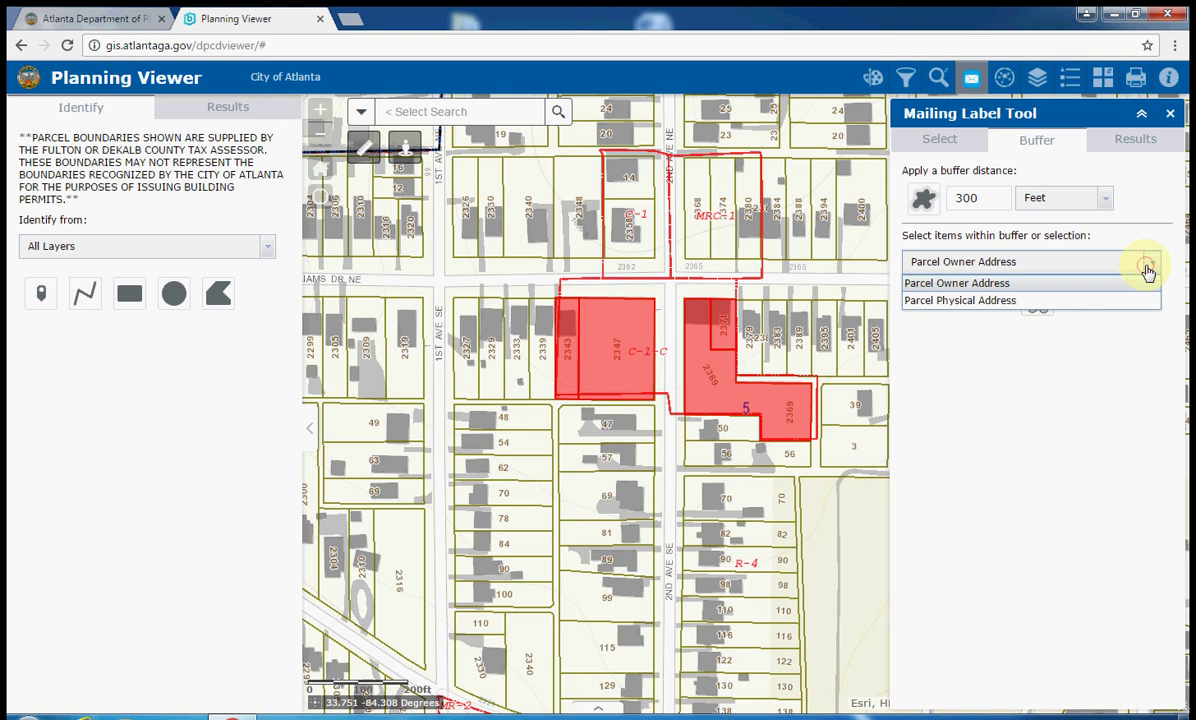
{"action": "left_click", "coordinate": [1005, 287]}
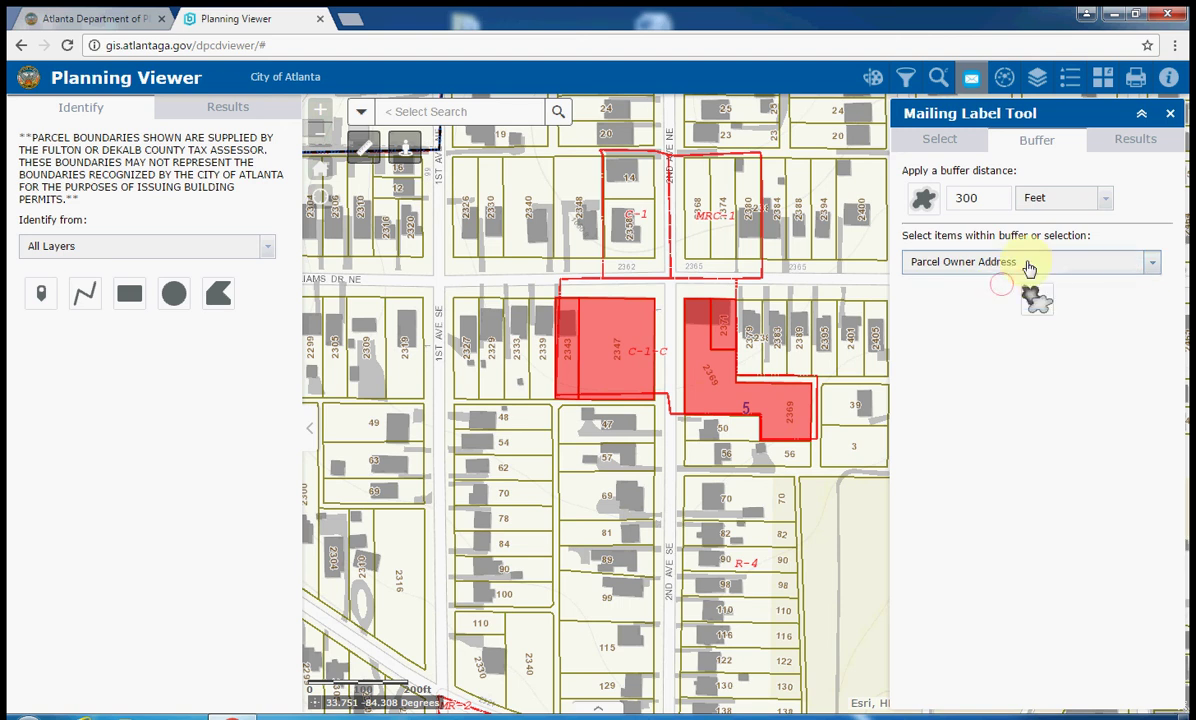
{"action": "left_click", "coordinate": [924, 199]}
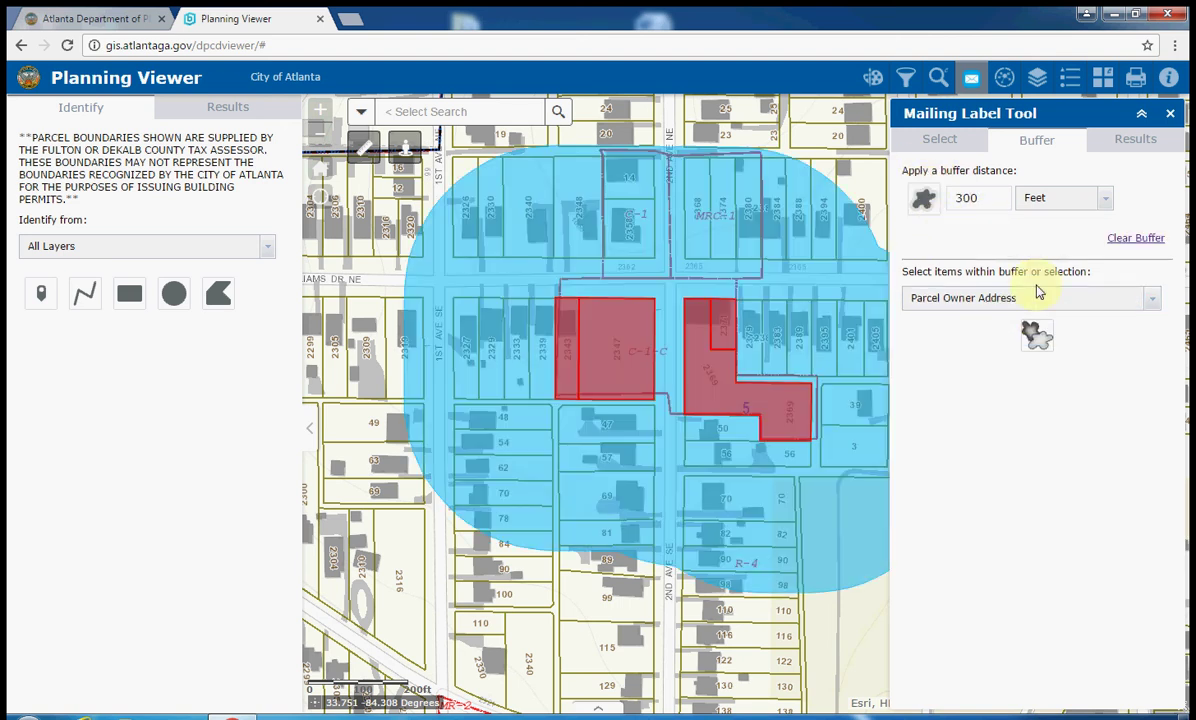
- Select the Parcel Physical Address items intersected by the buffer, using the buffer graphics rather than the selection graphics
{"action": "left_click", "coordinate": [1138, 300]}
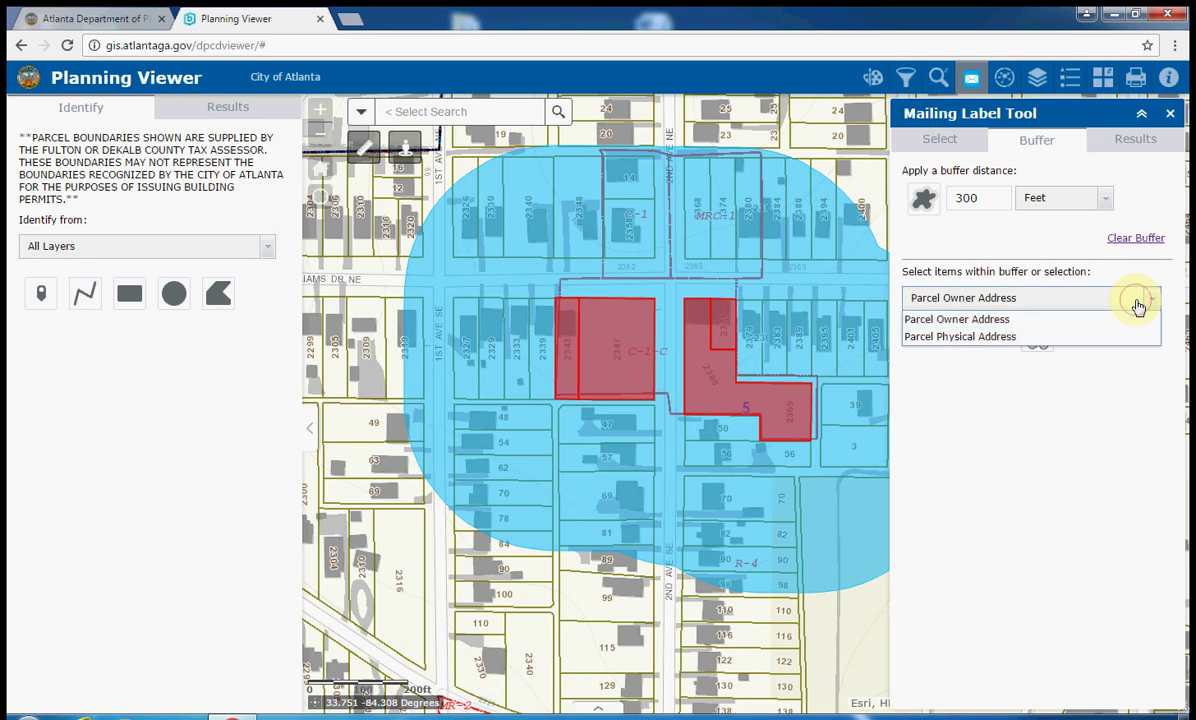
{"action": "left_click", "coordinate": [1014, 336]}
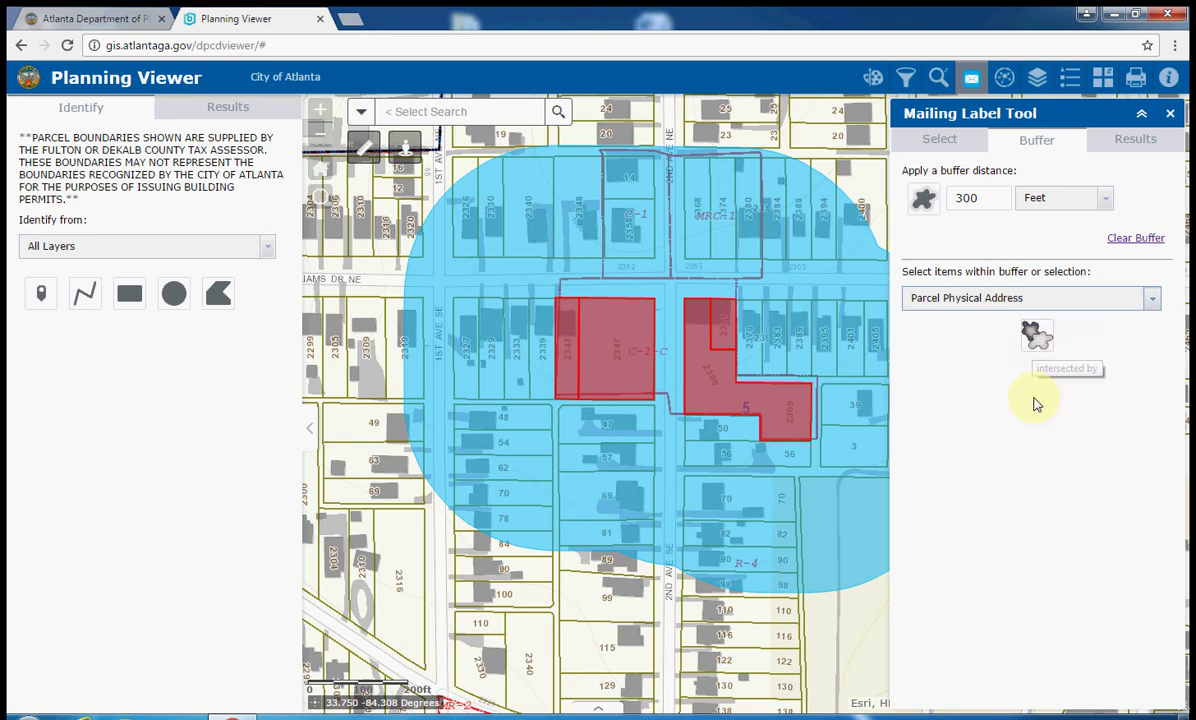
{"action": "left_click", "coordinate": [1038, 336]}
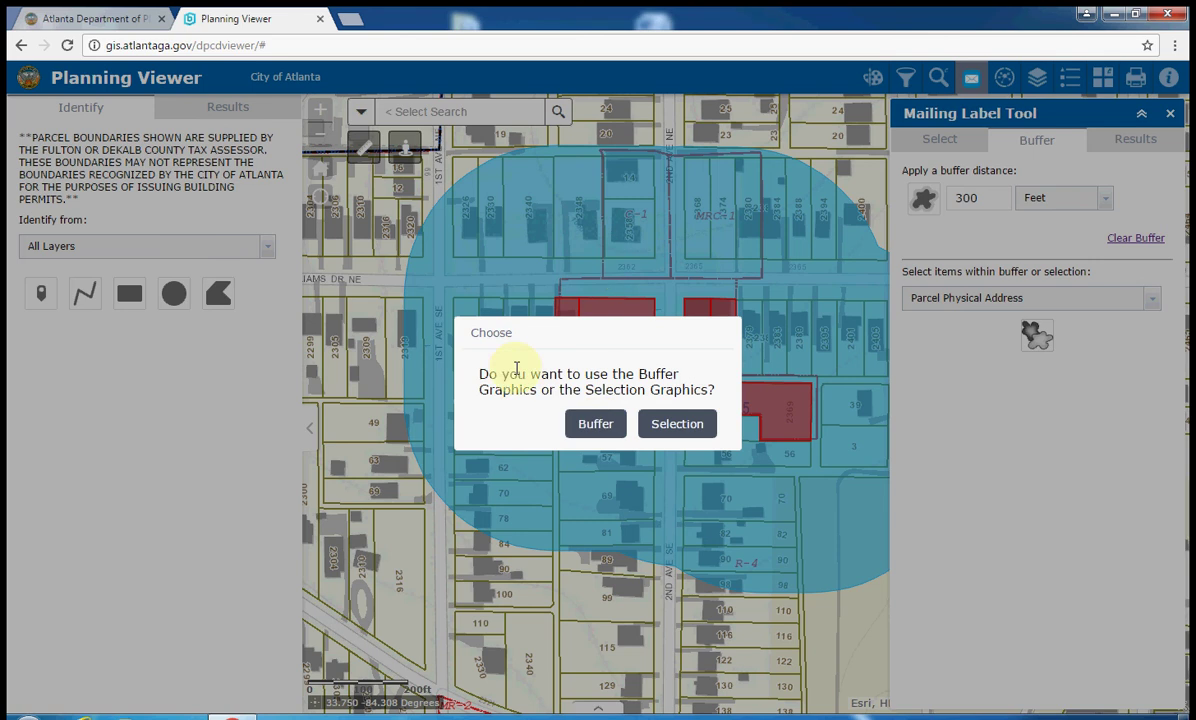
{"action": "left_click", "coordinate": [594, 423]}
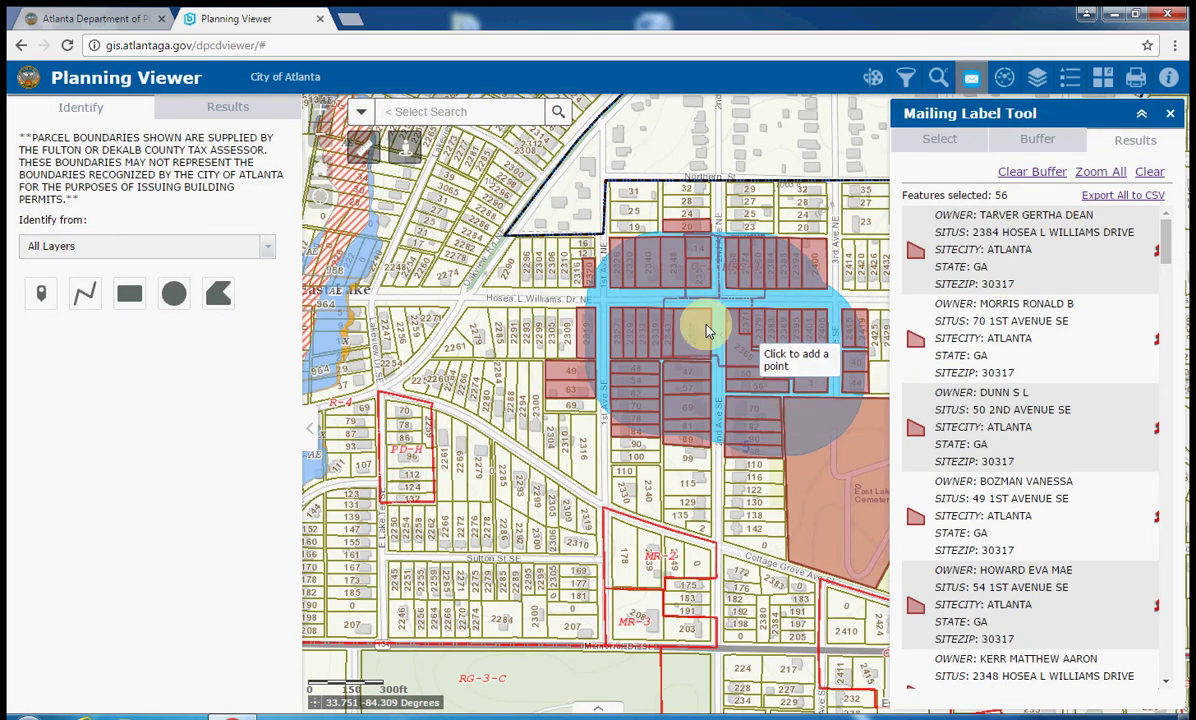
- Export all the selected parcel addresses to CSV and show the downloaded file in its folder
{"action": "left_click", "coordinate": [1143, 197]}
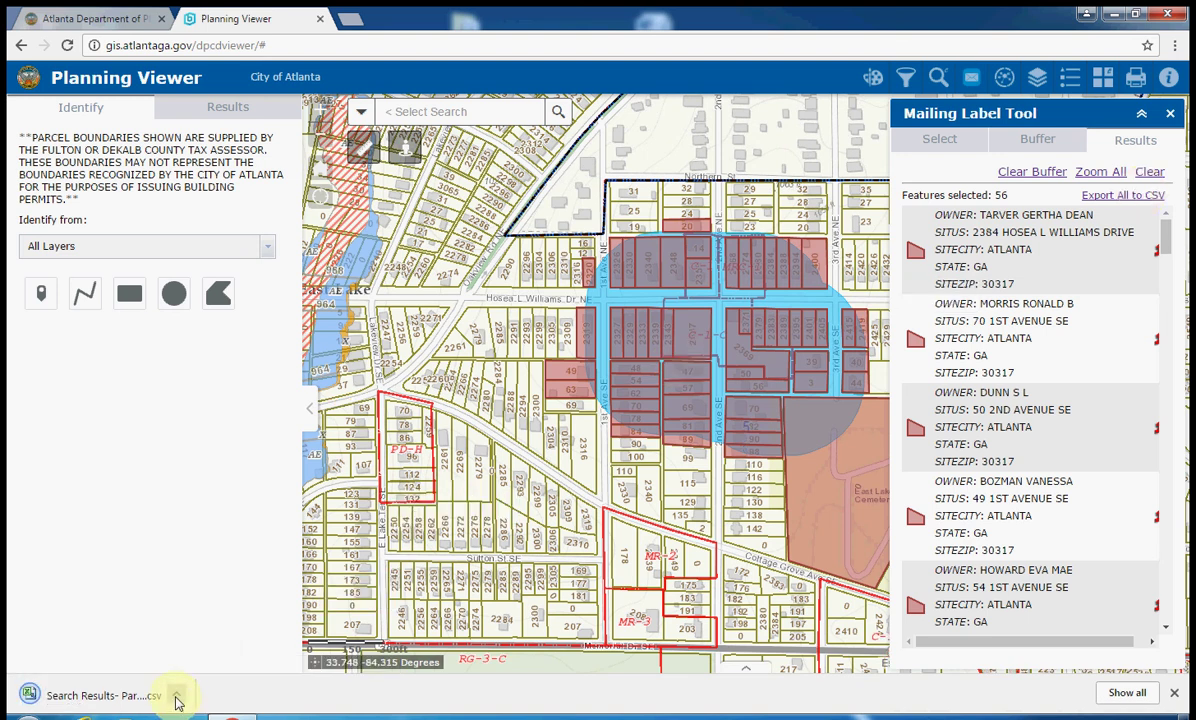
{"action": "left_click", "coordinate": [176, 695]}
{"action": "left_click", "coordinate": [200, 641]}
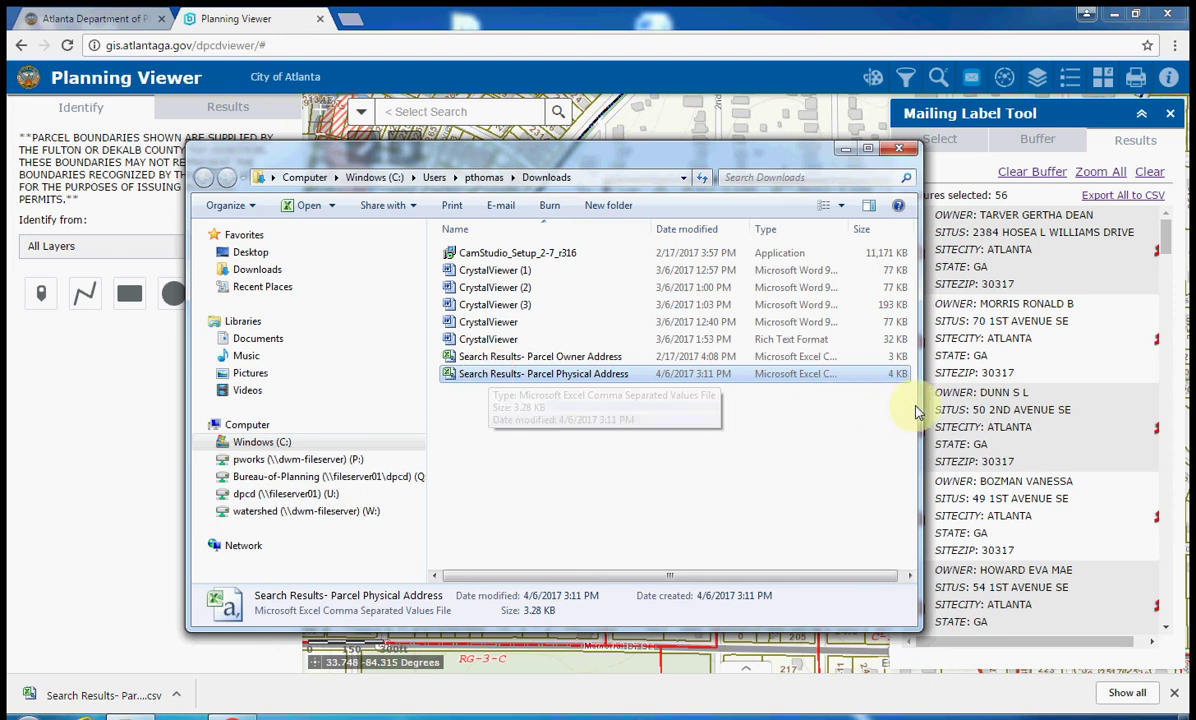
- Rename the exported "Search Results- Parcel Physical Address" file to zoningexport and widen the Type column to fit its contents
{"action": "left_click_drag", "start_coordinate": [920, 405], "coordinate": [998, 400]}
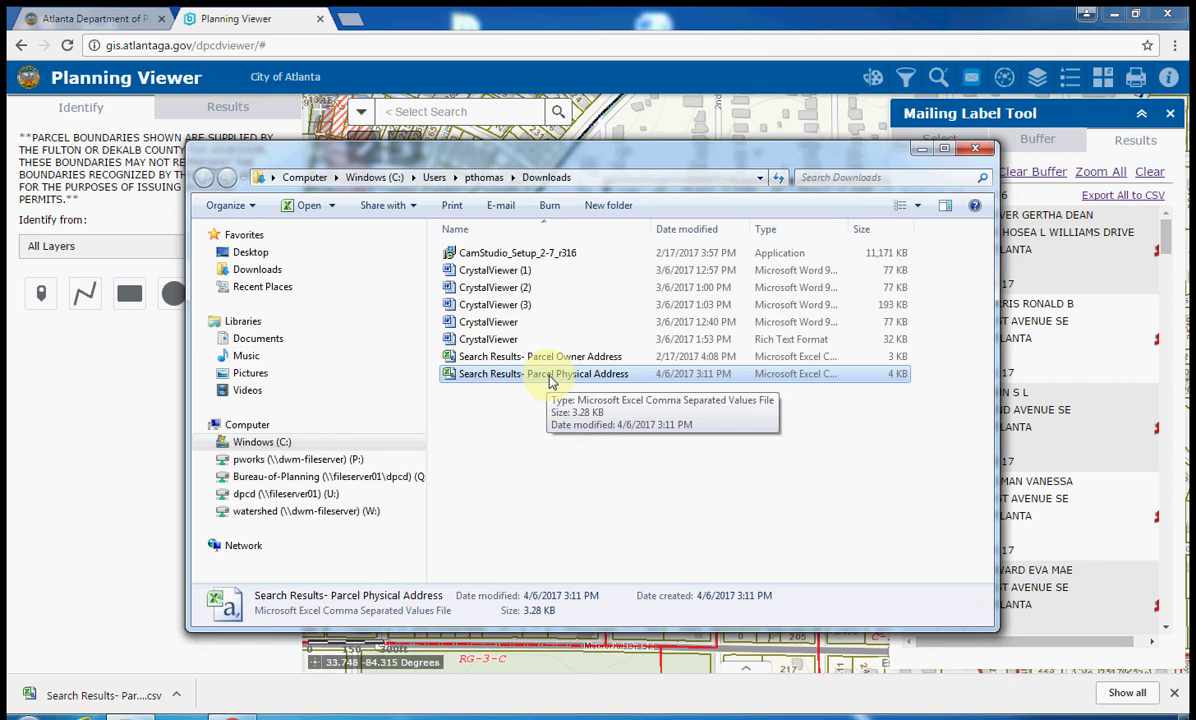
{"action": "left_click", "coordinate": [564, 376]}
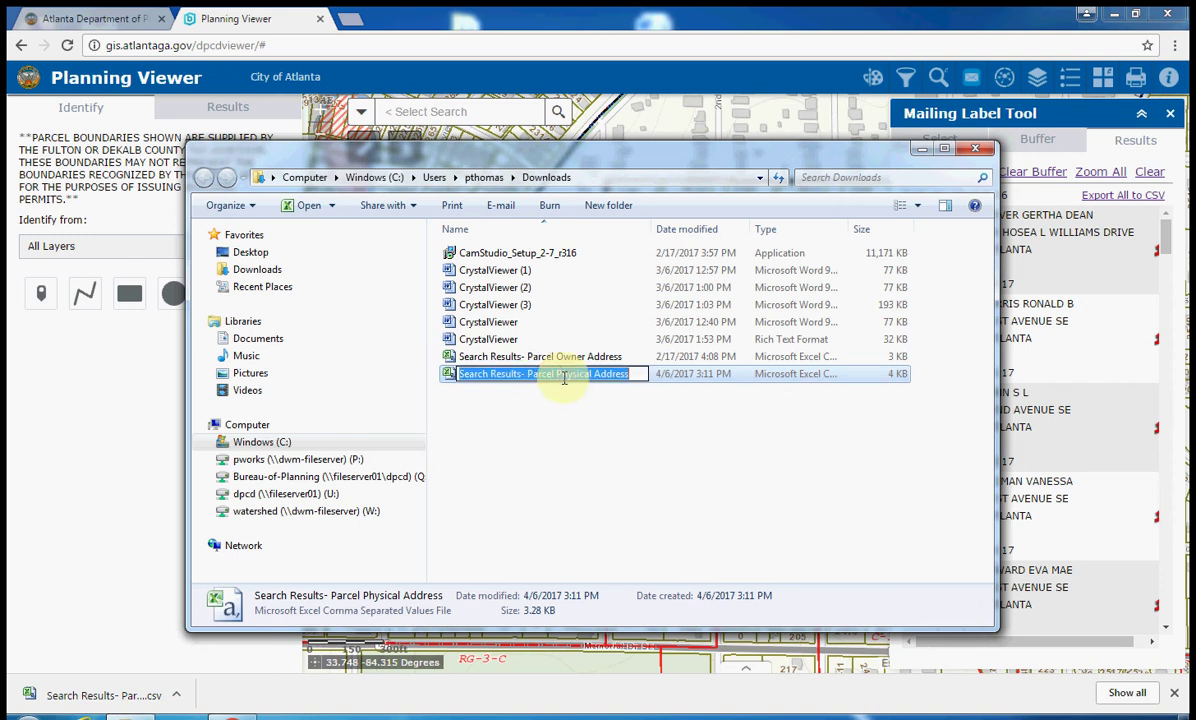
{"action": "type", "text": "zoningexport"}
{"action": "key", "text": "Return"}
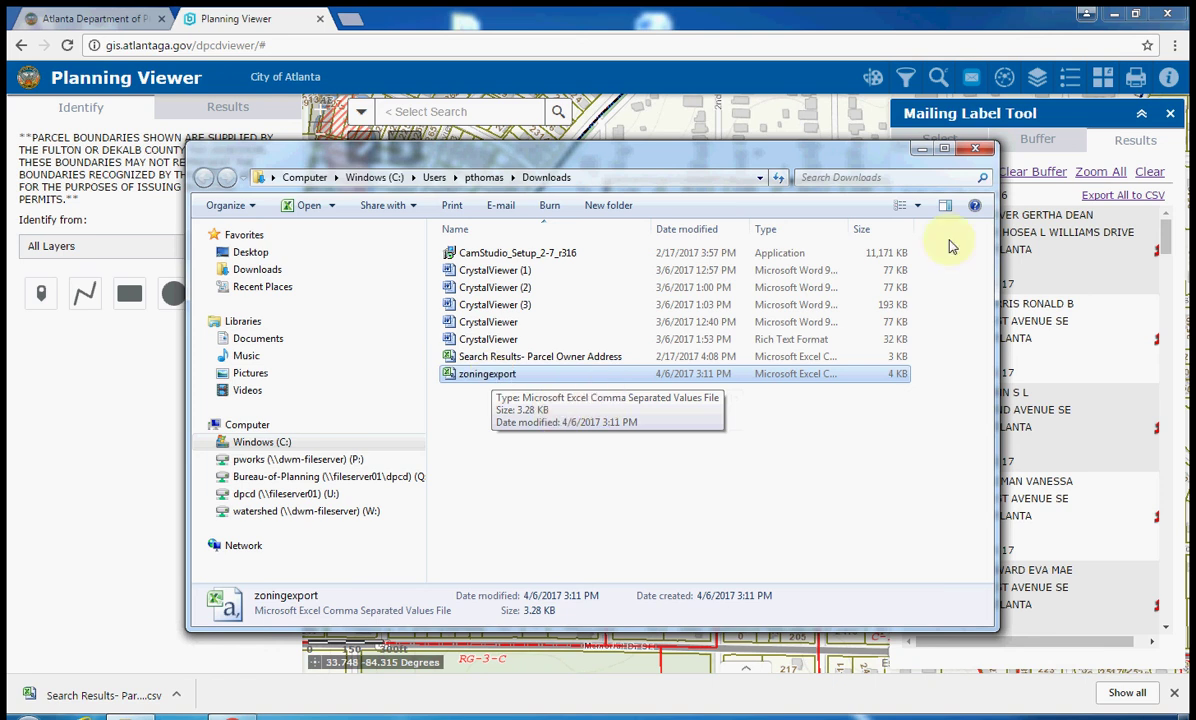
{"action": "double_click", "coordinate": [848, 232]}
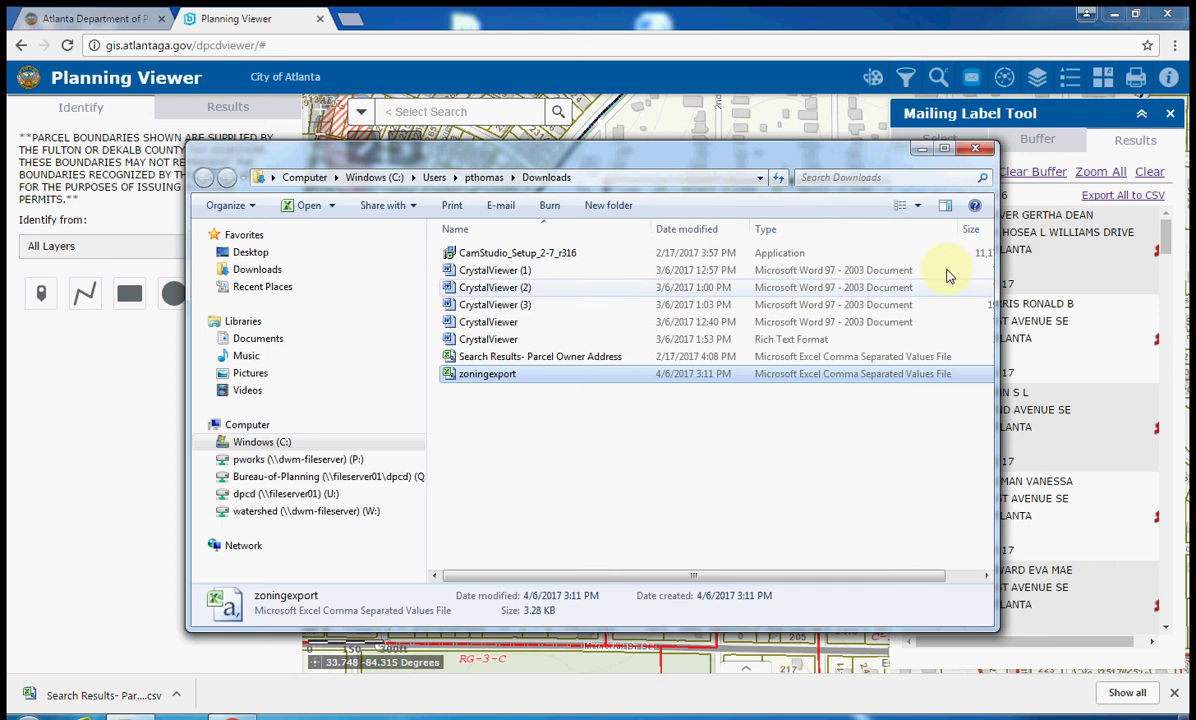
- Close the Downloads folder and clear the selected parcels and buffer from the map
{"action": "left_click", "coordinate": [976, 150]}
{"action": "left_click_drag", "start_coordinate": [697, 418], "coordinate": [553, 465]}
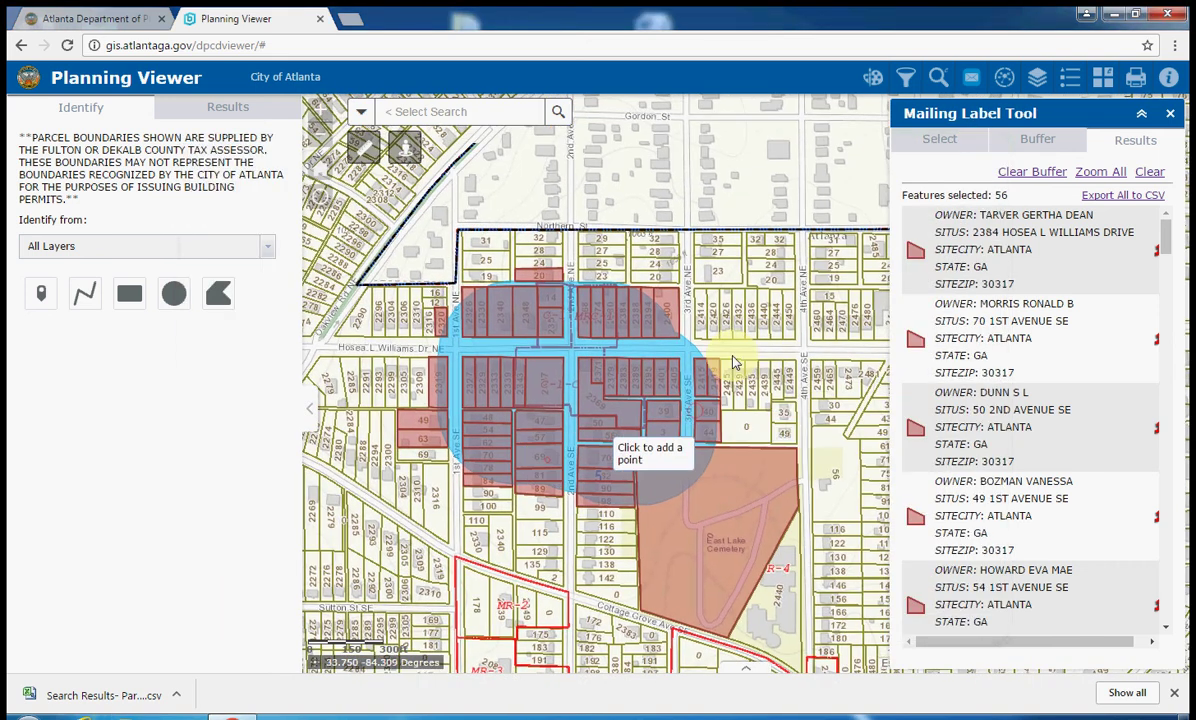
{"action": "left_click", "coordinate": [1149, 171]}
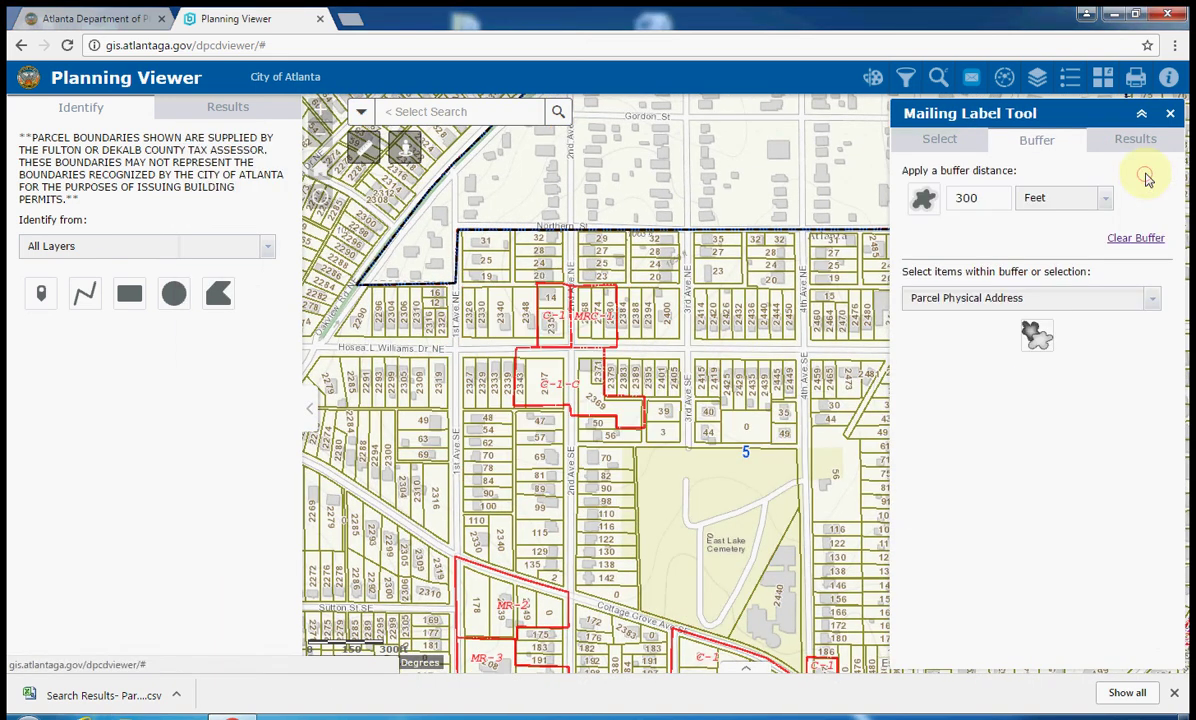
{"action": "scroll", "coordinate": [588, 385], "scroll_direction": "up", "scroll_amount": 2}
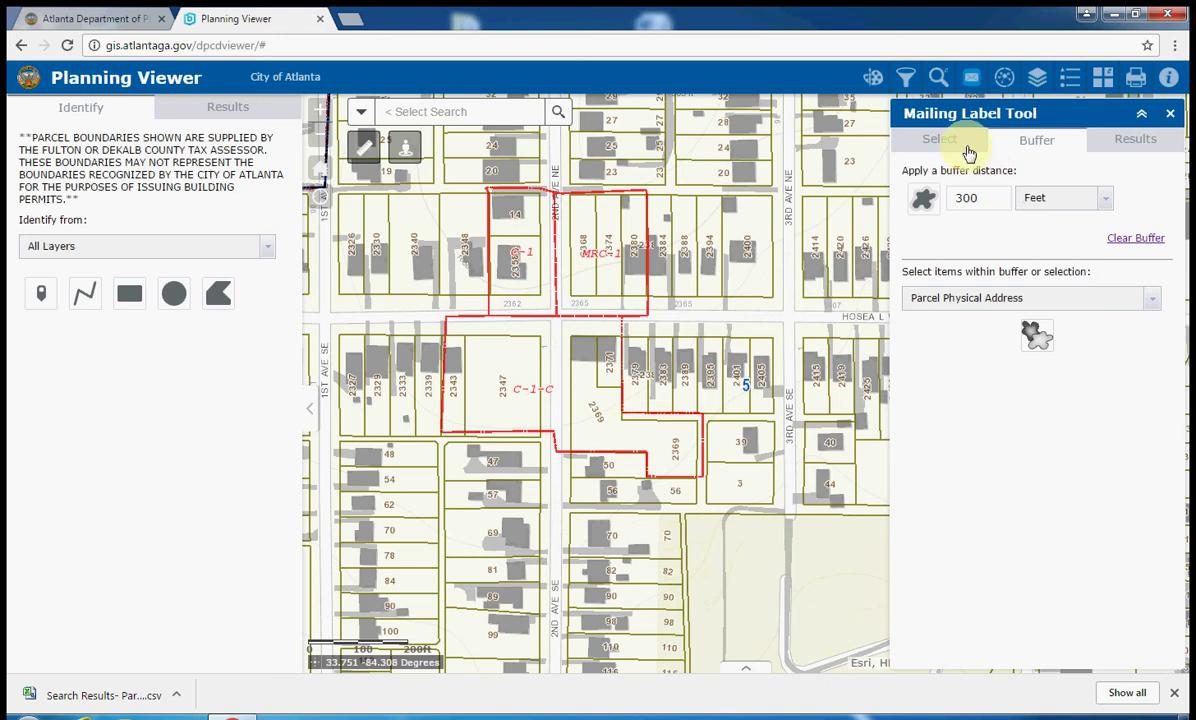
- Set the Mailing Label Tool's search layer to Parcel Physical Address for a new selection
{"action": "left_click", "coordinate": [953, 142]}
{"action": "left_click", "coordinate": [950, 199]}
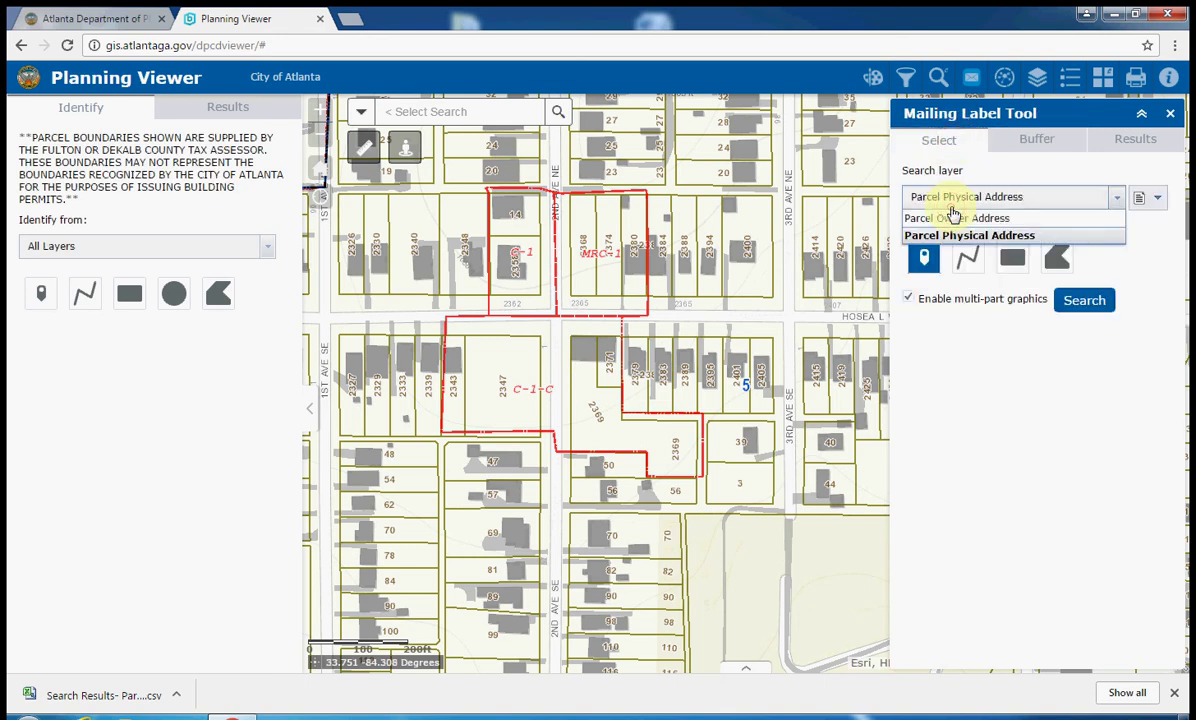
{"action": "left_click", "coordinate": [950, 234]}
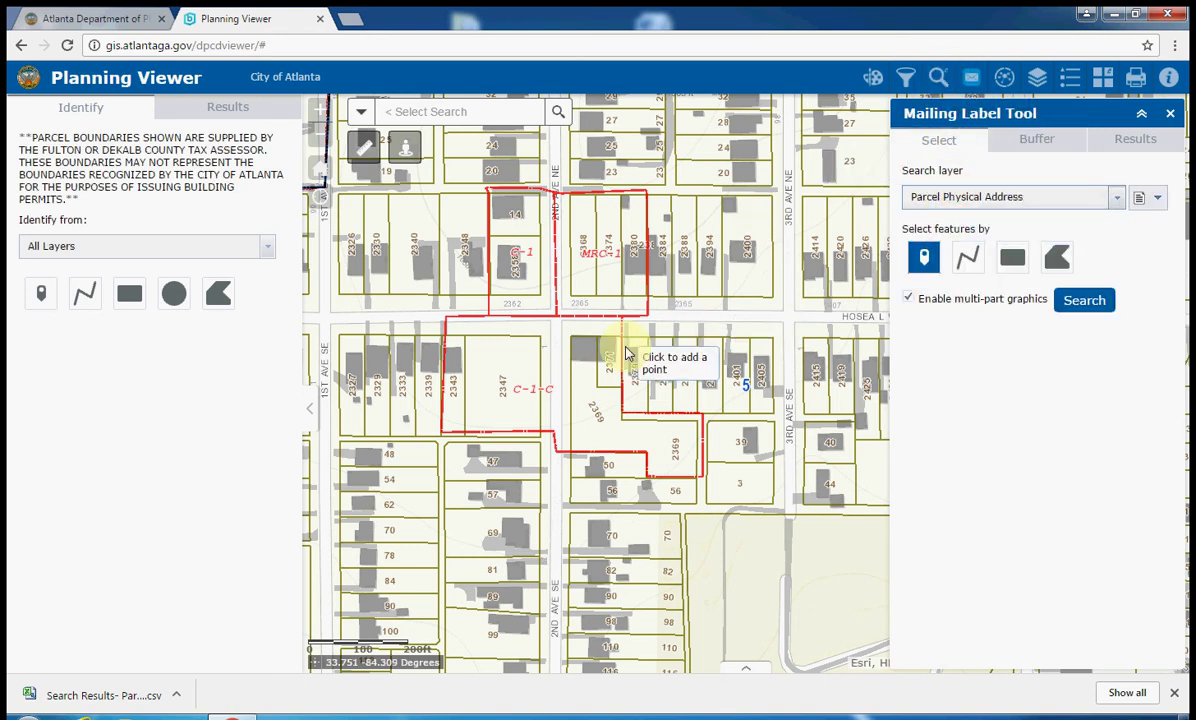
{"action": "scroll", "coordinate": [593, 347], "scroll_direction": "down", "scroll_amount": 2}
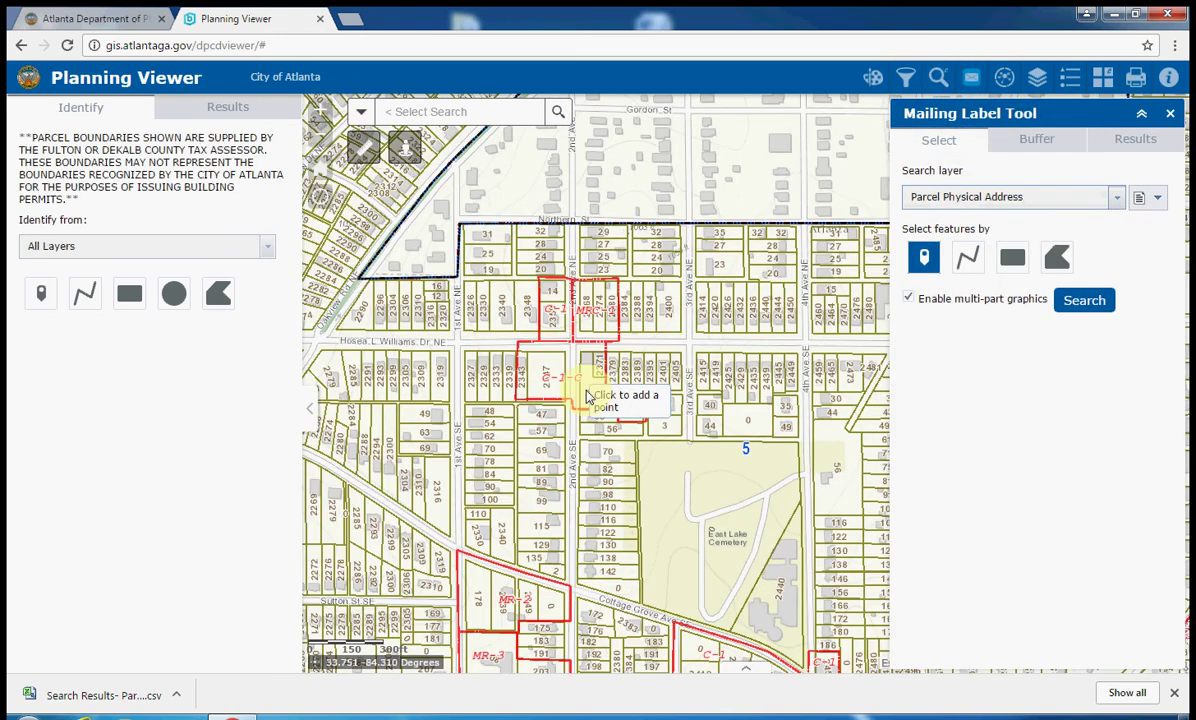
{"action": "scroll", "coordinate": [587, 310], "scroll_direction": "up", "scroll_amount": 2}
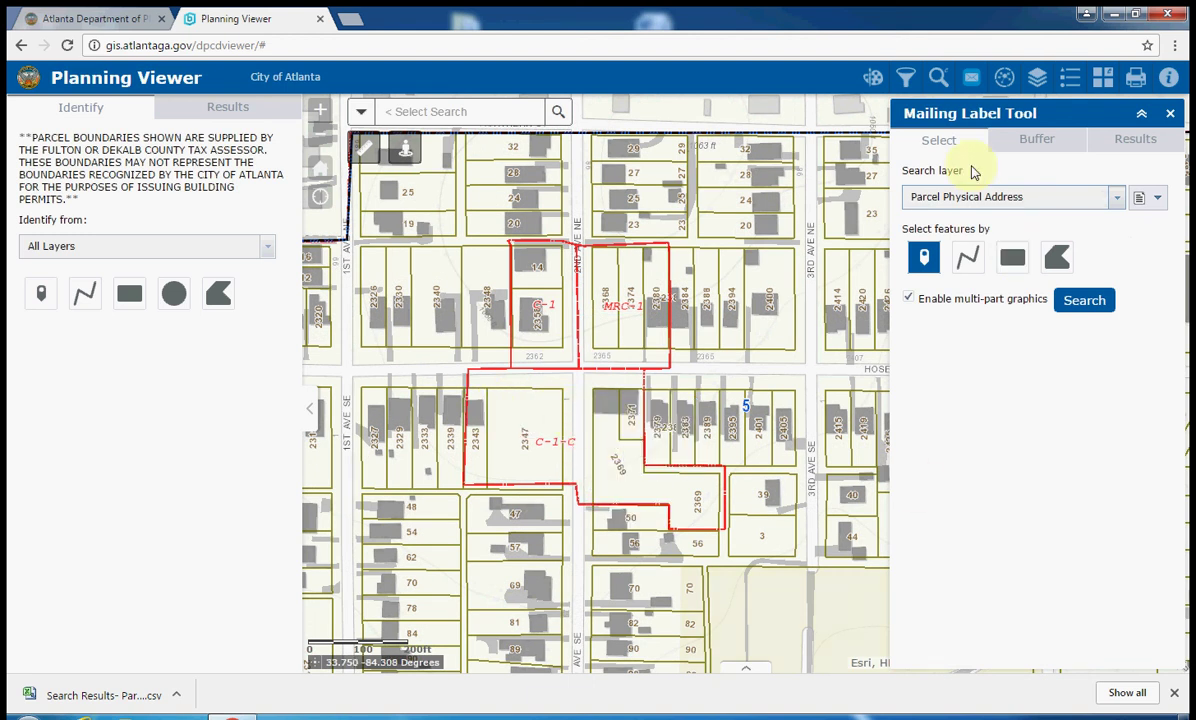
- Set up an Enhanced Search of Zoning Districts by point with multi-part graphics enabled
{"action": "left_click", "coordinate": [940, 78]}
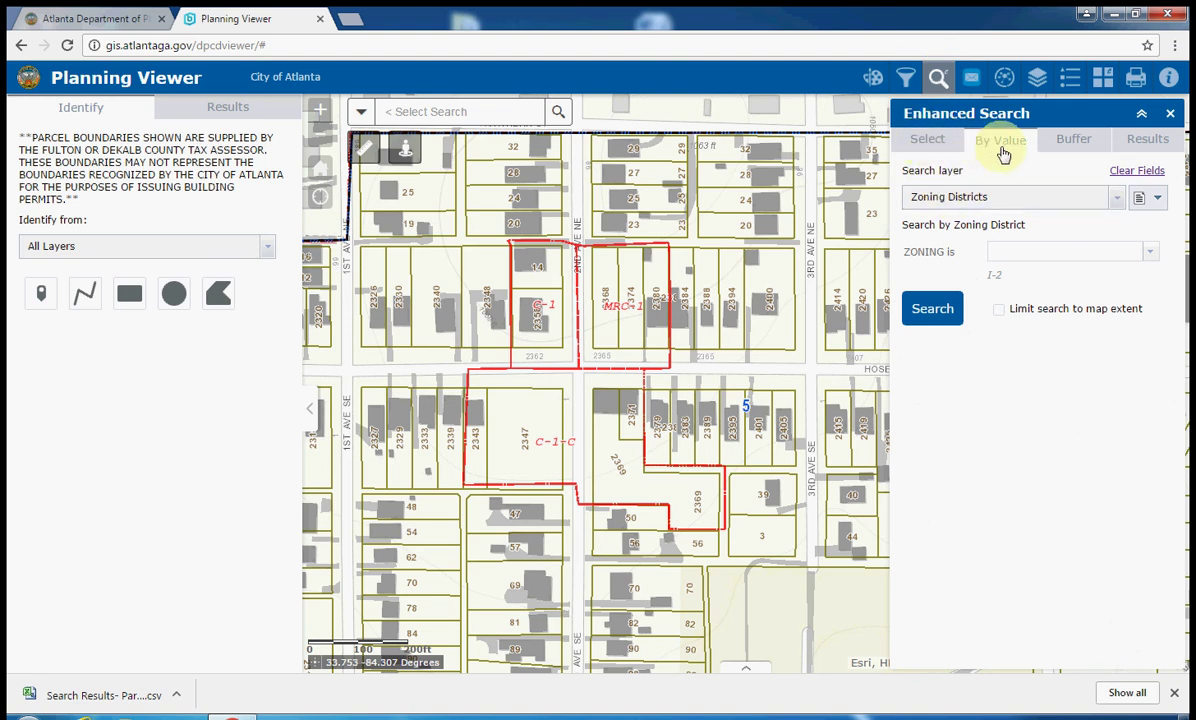
{"action": "left_click", "coordinate": [923, 139]}
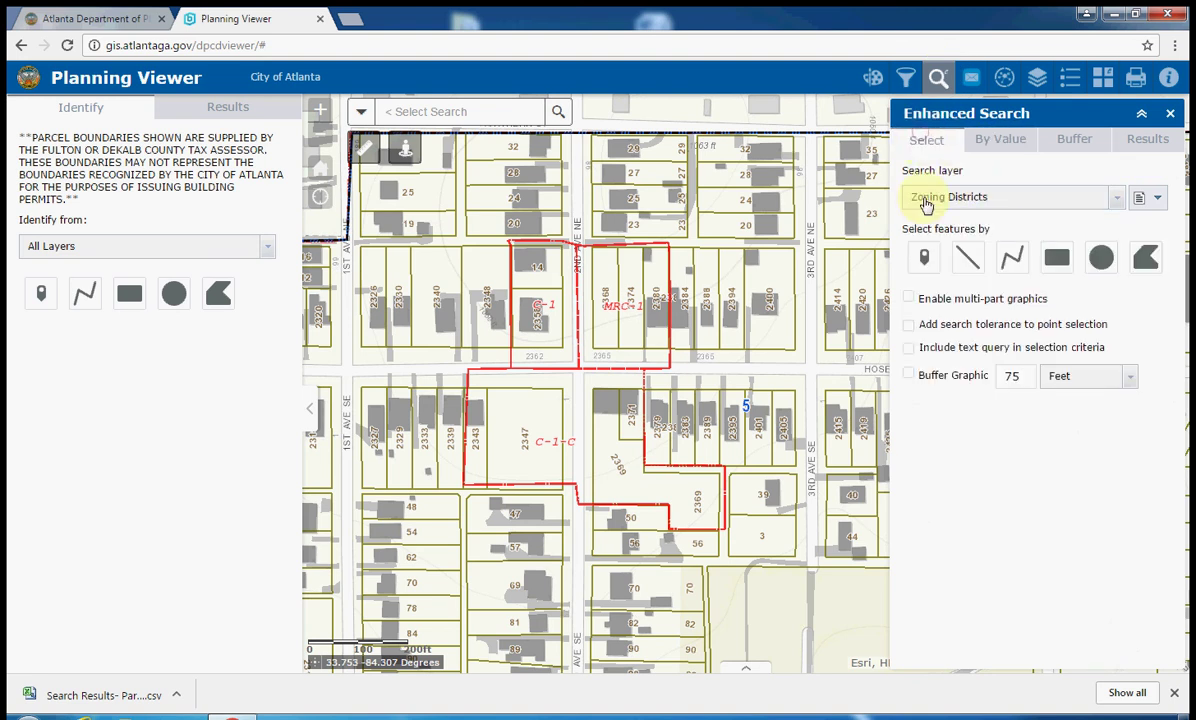
{"action": "left_click", "coordinate": [922, 258]}
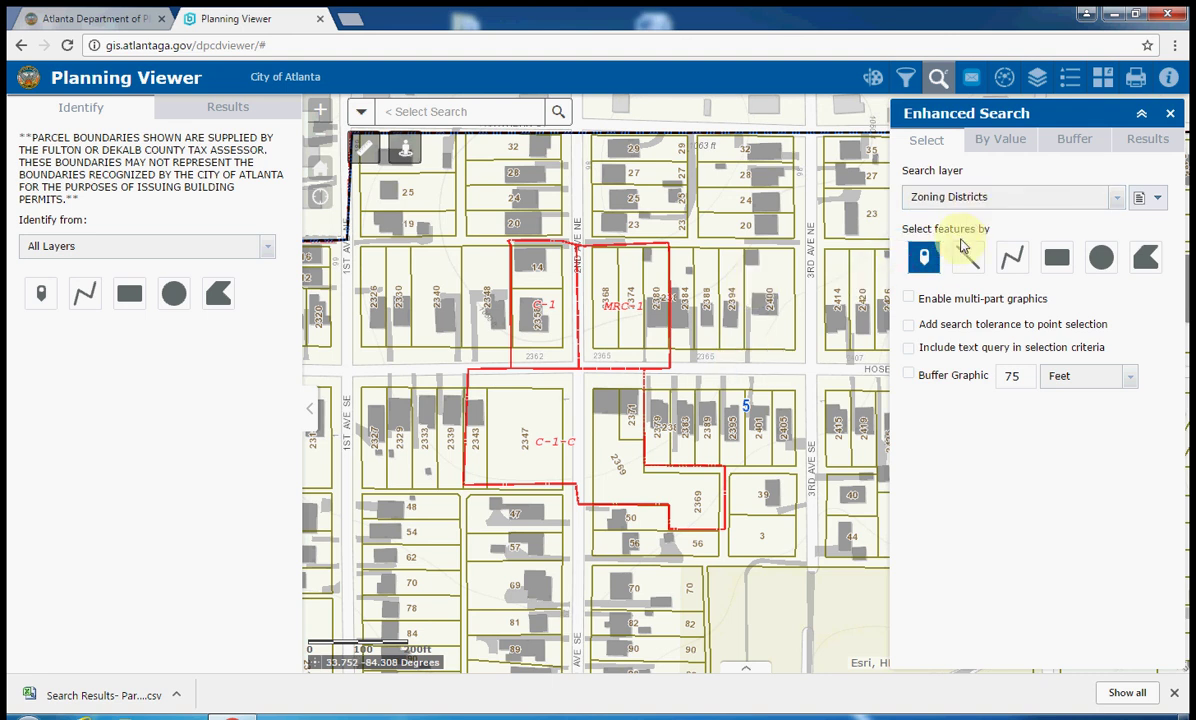
{"action": "left_click", "coordinate": [910, 299]}
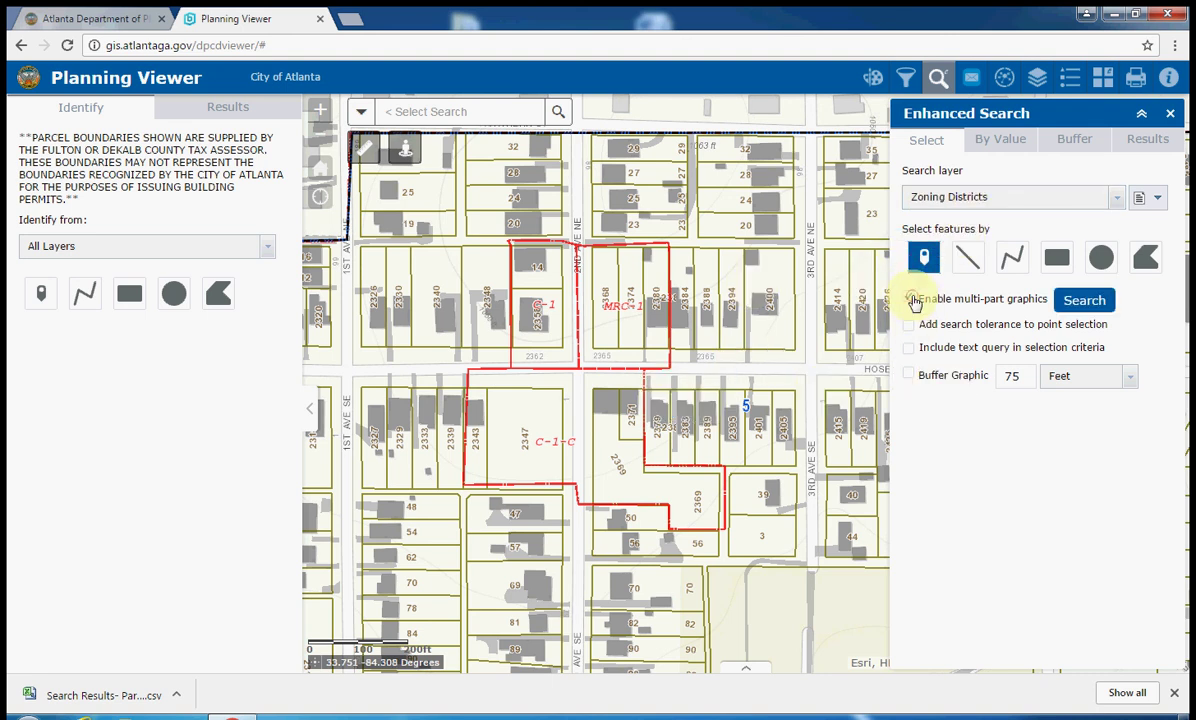
- Mark the C-1-C, C-1 and MRC-1 districts around 2nd Ave with points and search for them
{"action": "left_click", "coordinate": [545, 409]}
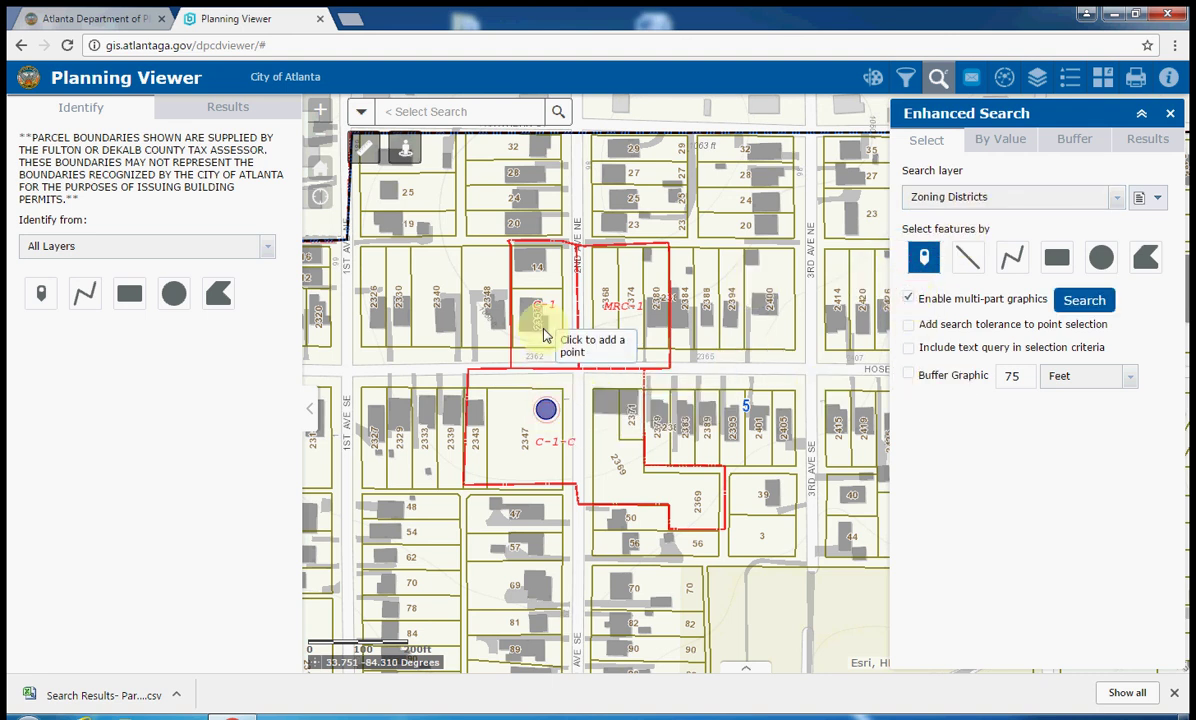
{"action": "left_click", "coordinate": [541, 327]}
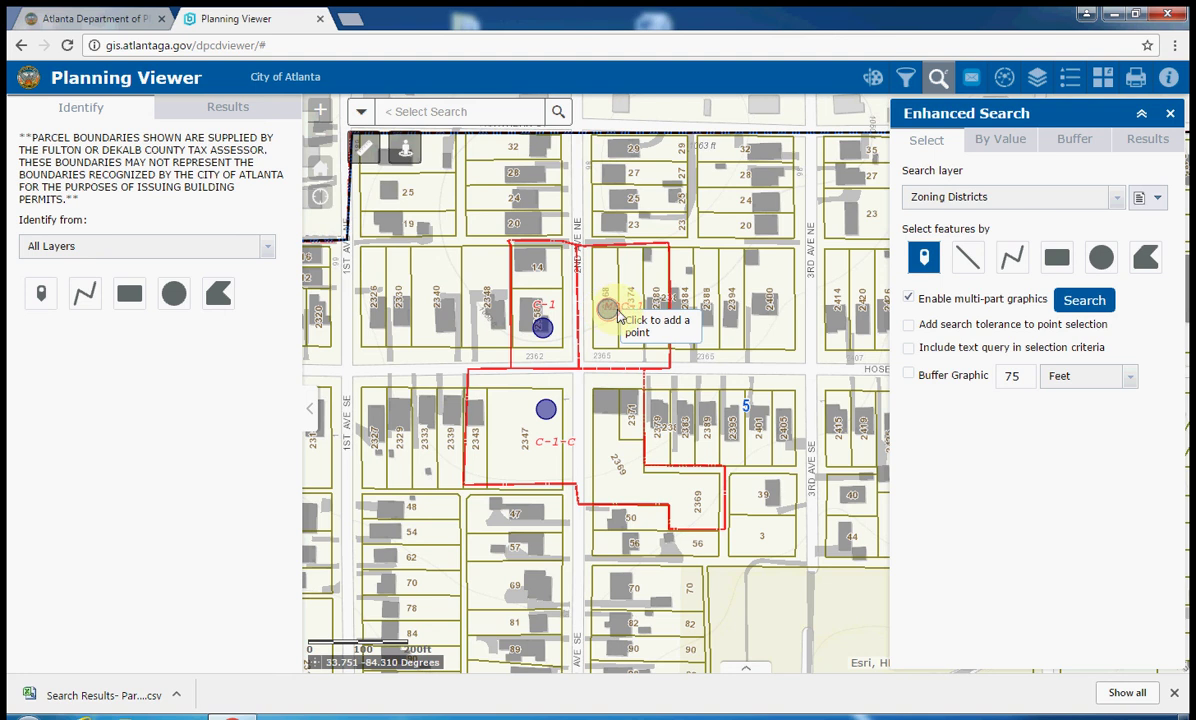
{"action": "left_click", "coordinate": [607, 309]}
{"action": "left_click", "coordinate": [1090, 301]}
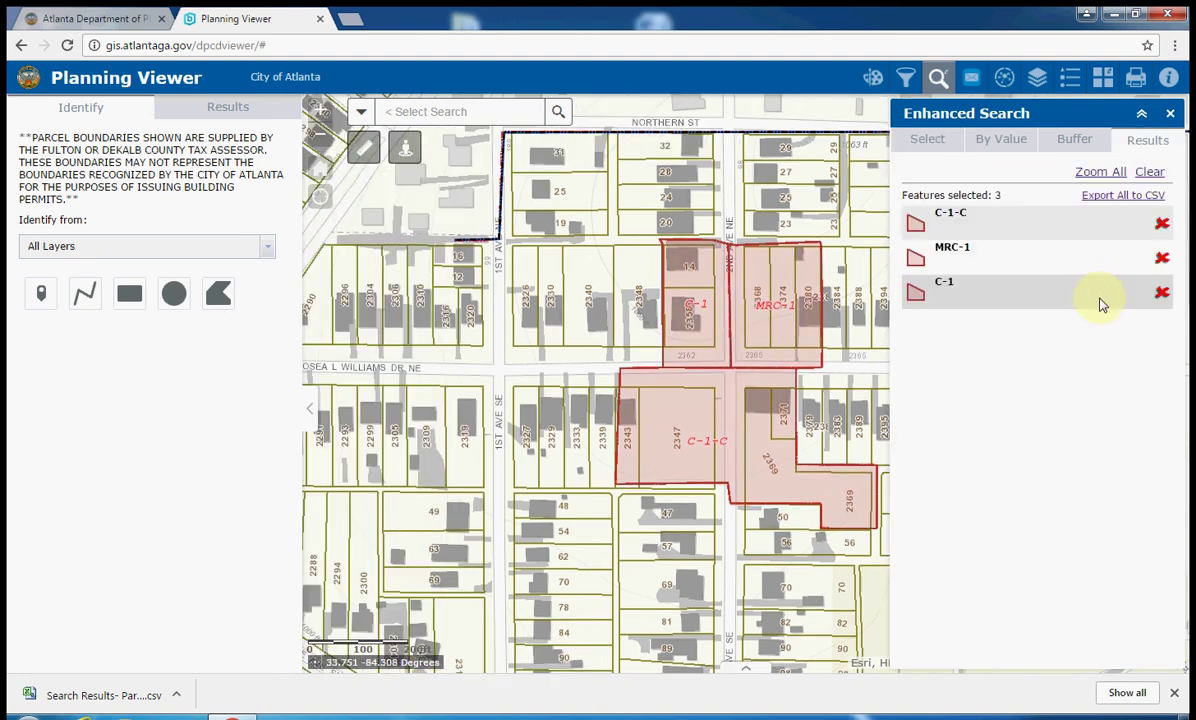
- Select the Parcel Physical Address items intersected by the three selected zoning districts
{"action": "left_click", "coordinate": [1077, 141]}
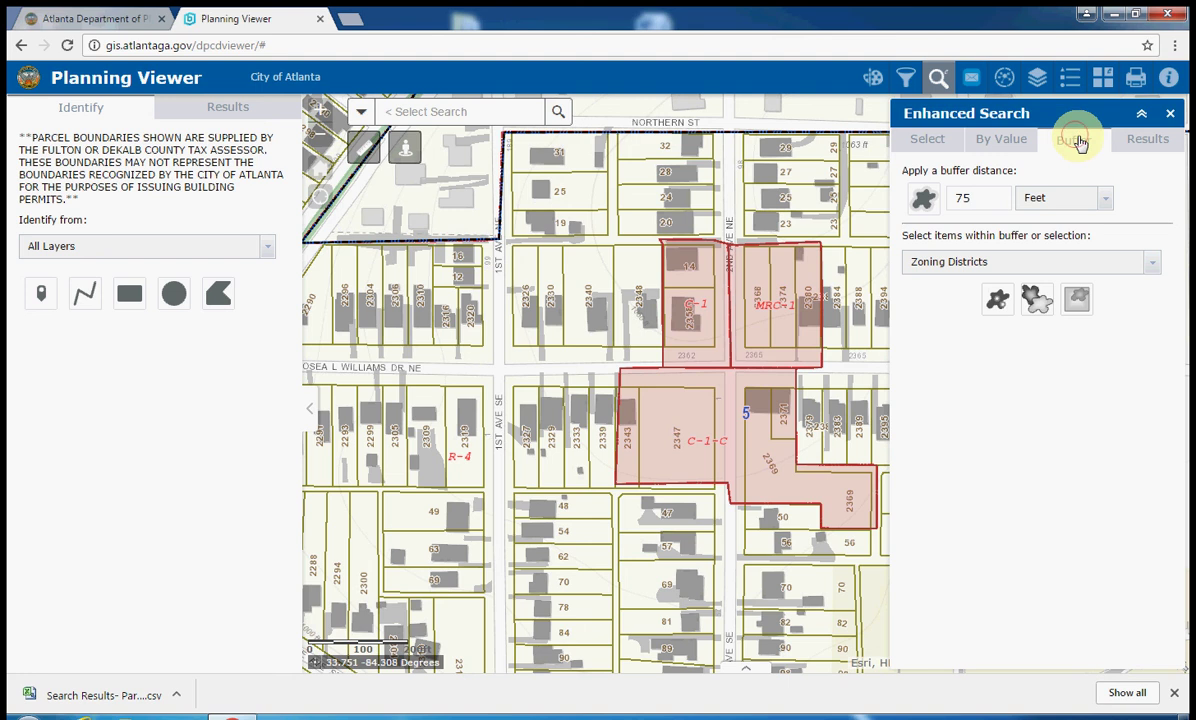
{"action": "left_click", "coordinate": [1148, 264]}
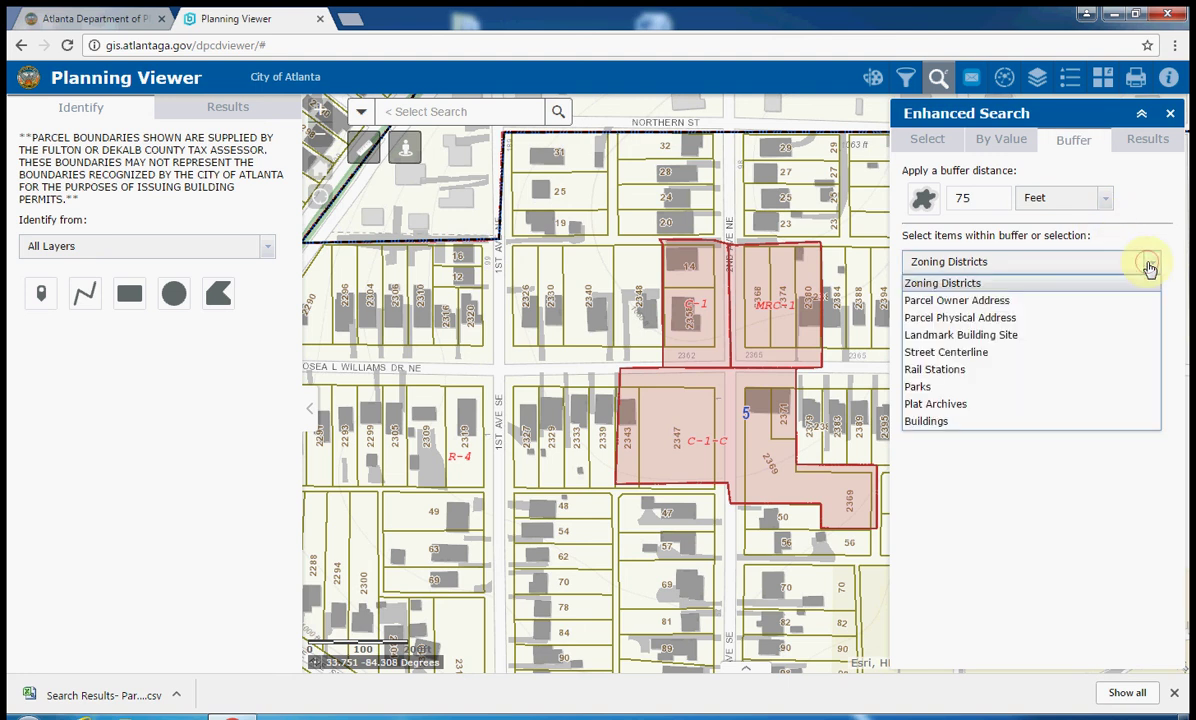
{"action": "left_click", "coordinate": [966, 318]}
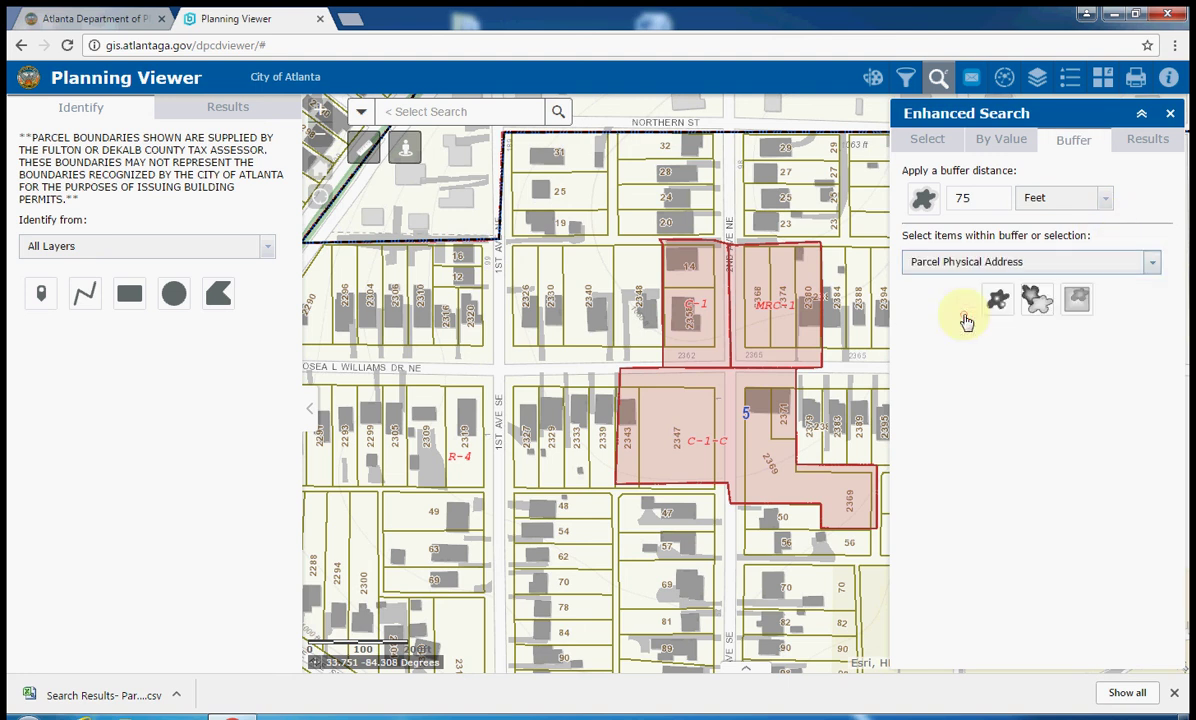
{"action": "left_click", "coordinate": [1037, 303]}
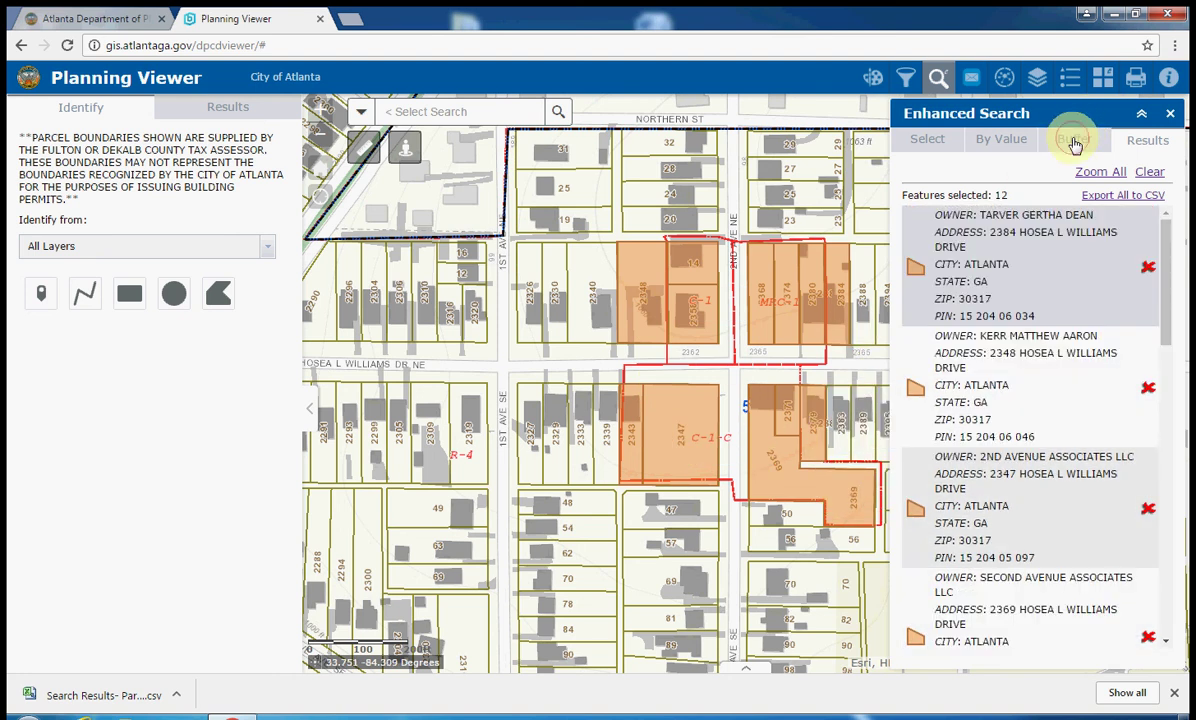
- Apply a 300-foot buffer around the parcels selected in the Enhanced Search
{"action": "left_click", "coordinate": [1073, 142]}
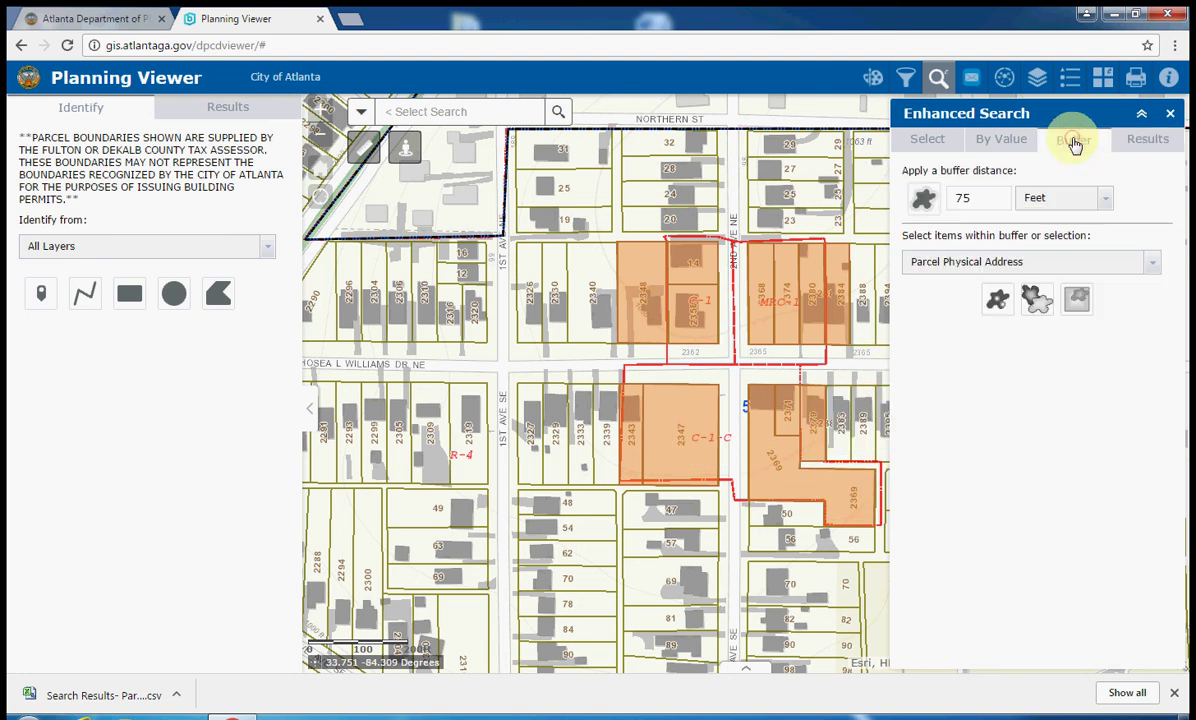
{"action": "left_click", "coordinate": [1152, 264]}
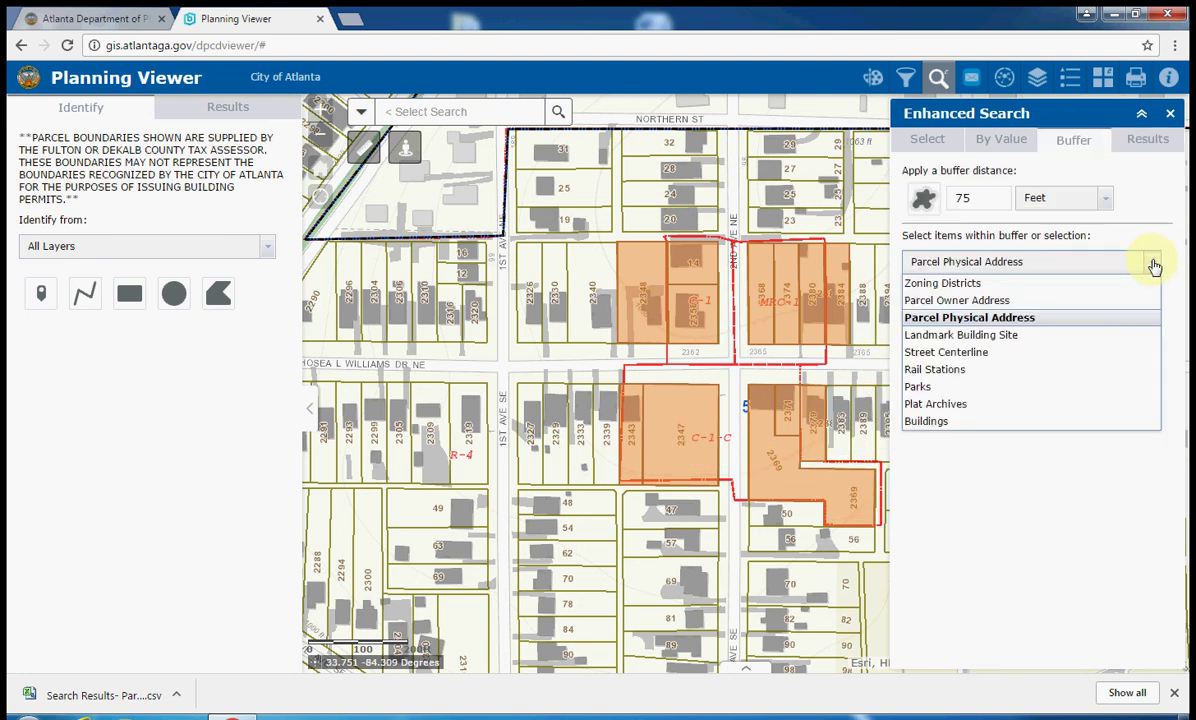
{"action": "left_click", "coordinate": [1153, 263]}
{"action": "double_click", "coordinate": [993, 194]}
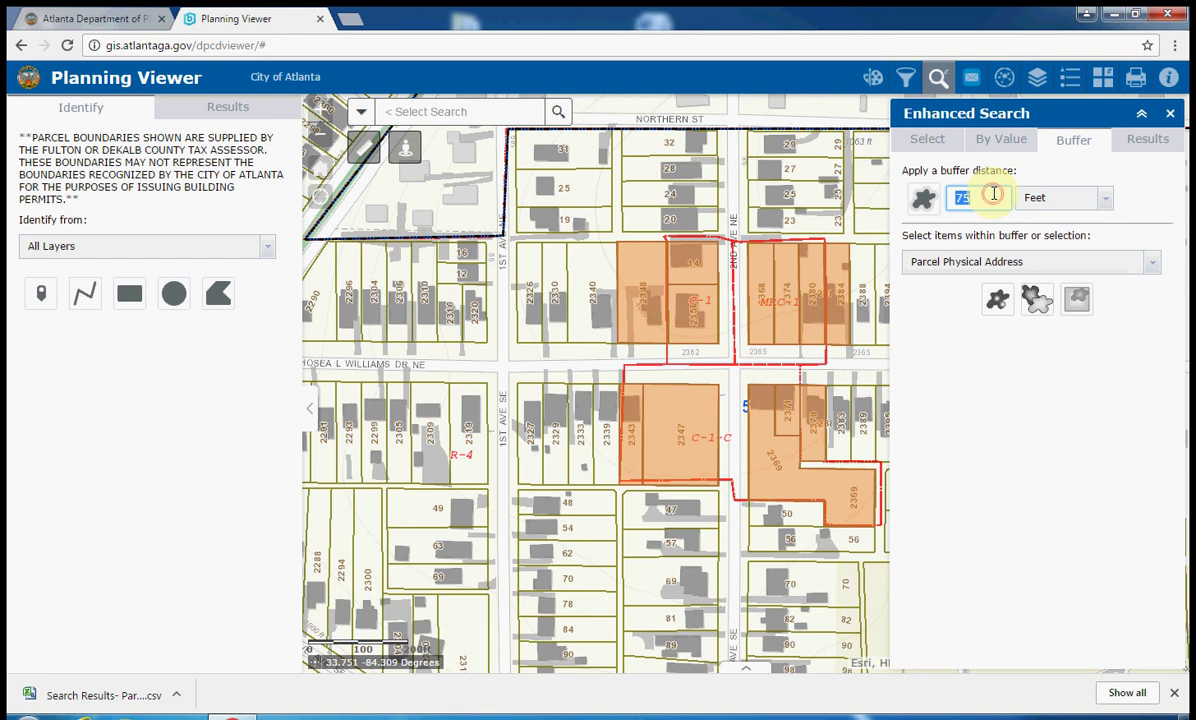
{"action": "left_click", "coordinate": [925, 200]}
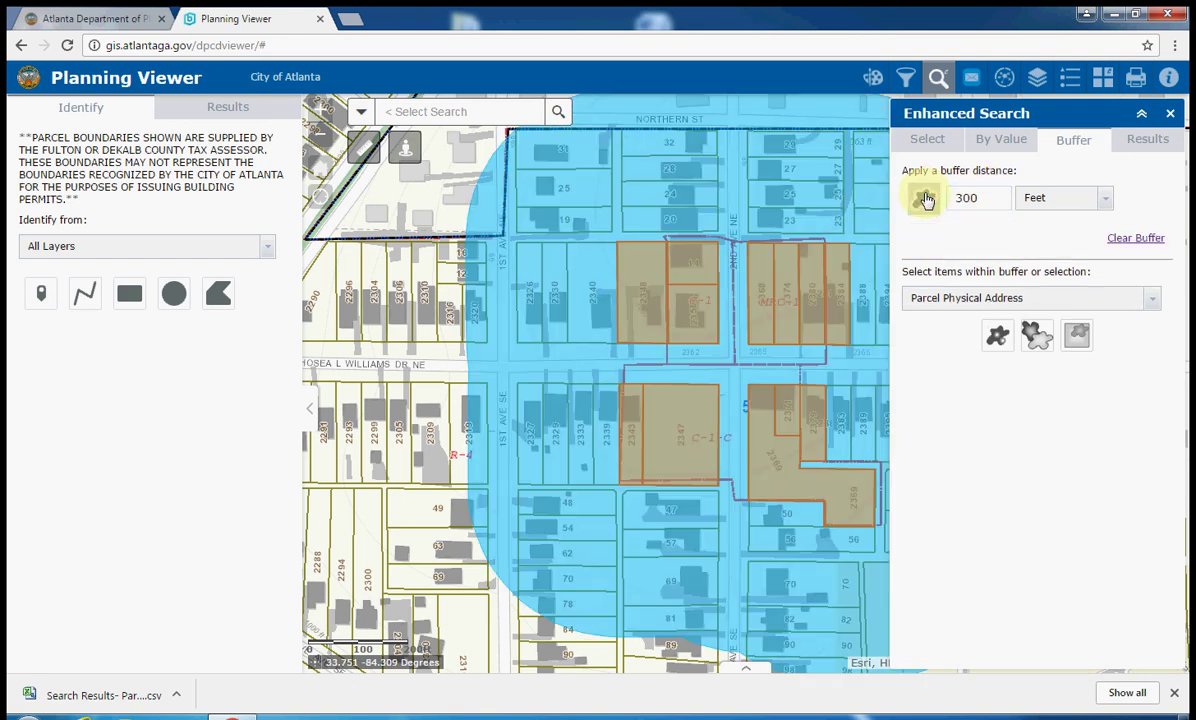
- Select the Parcel Physical Address items intersected by the buffer graphics and export all the results to CSV
{"action": "left_click", "coordinate": [1131, 300]}
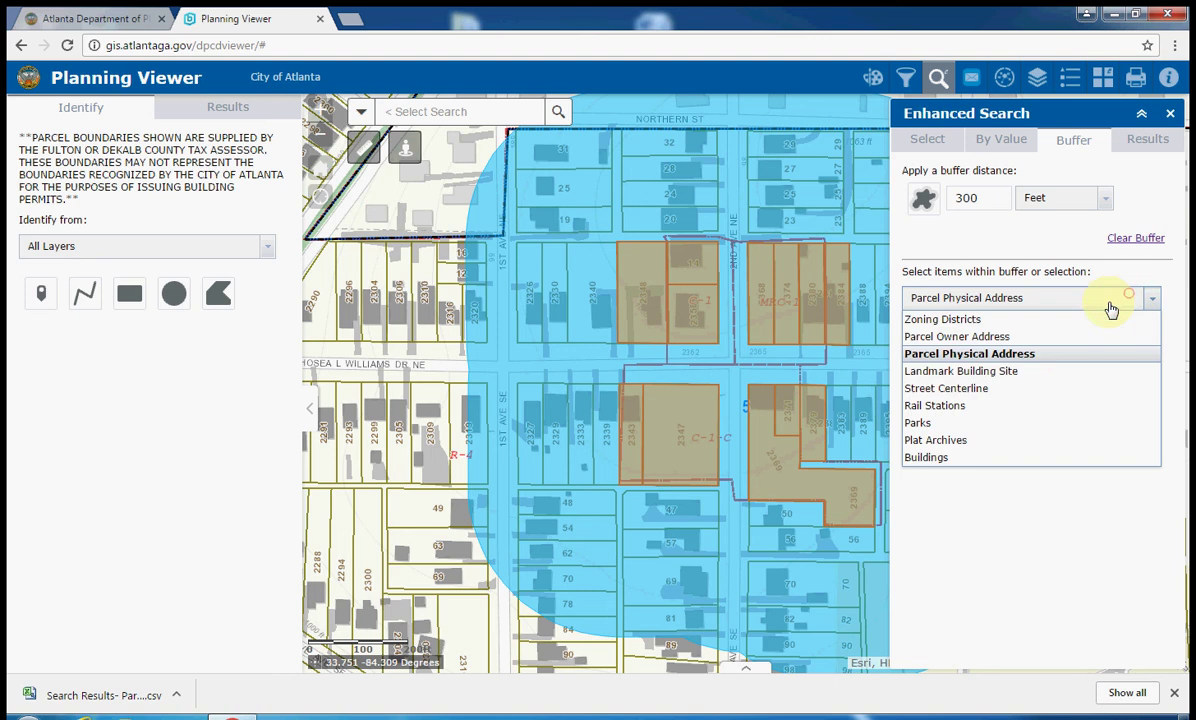
{"action": "left_click", "coordinate": [1063, 353]}
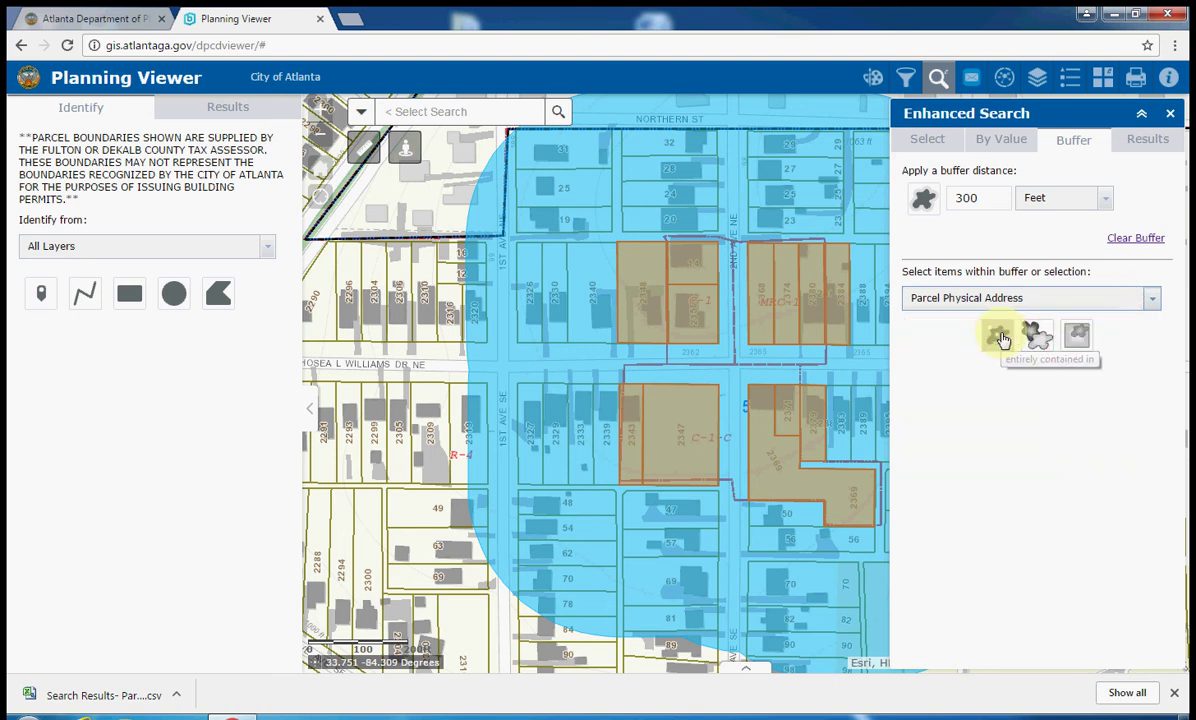
{"action": "left_click", "coordinate": [1037, 336]}
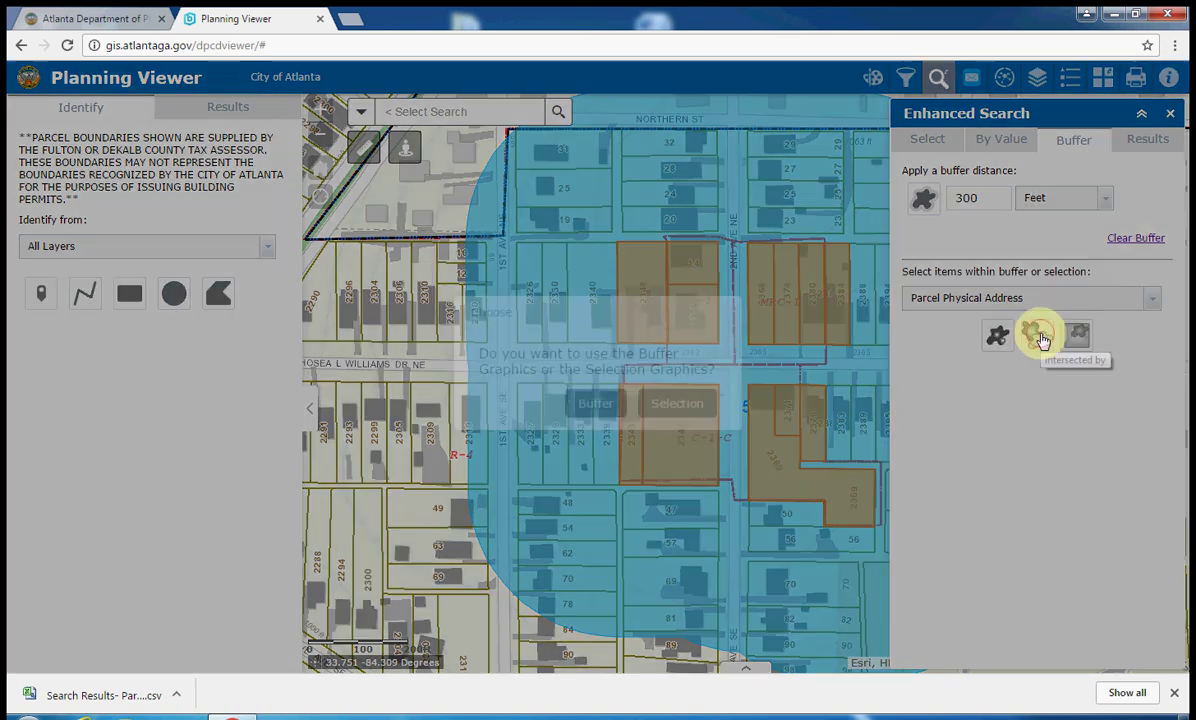
{"action": "left_click", "coordinate": [598, 403]}
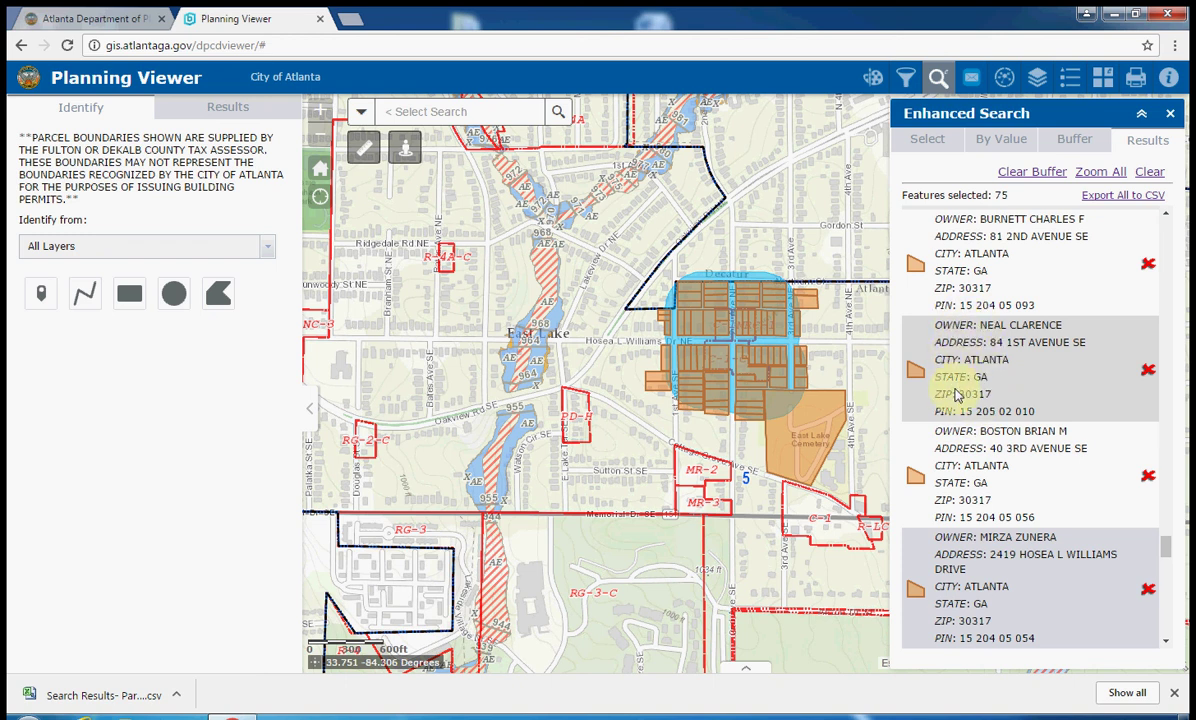
{"action": "left_click", "coordinate": [1135, 198]}
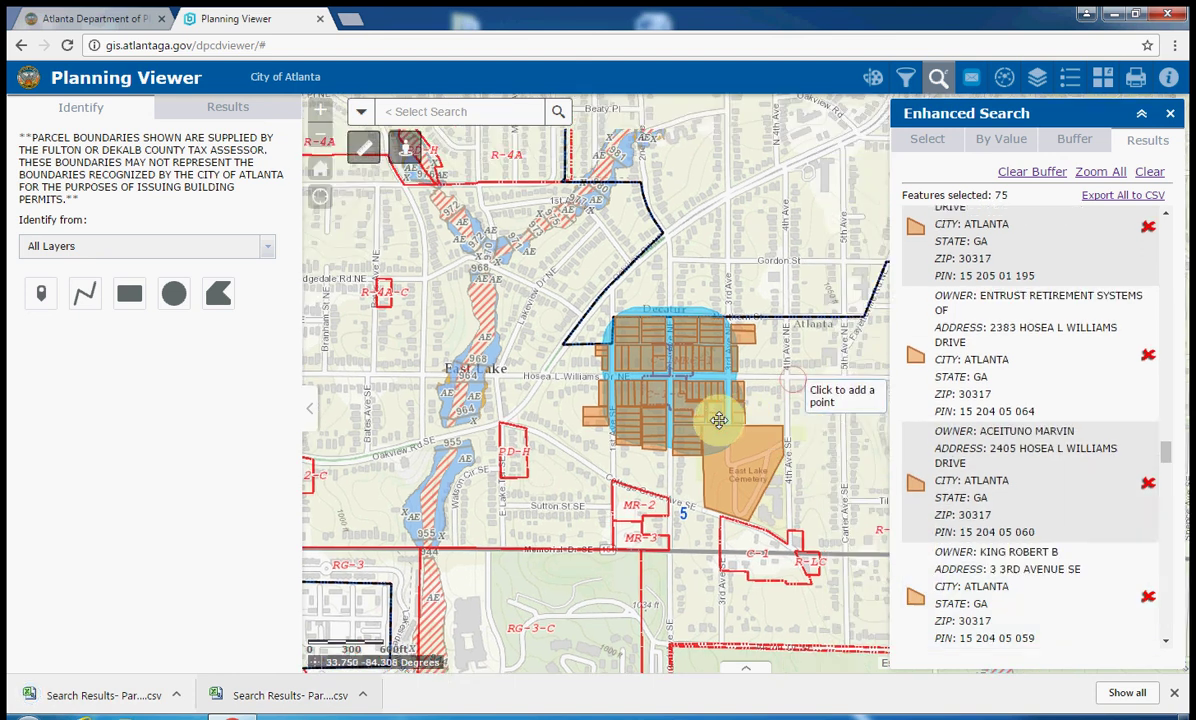
{"action": "scroll", "coordinate": [715, 419], "scroll_direction": "down", "scroll_amount": 1}
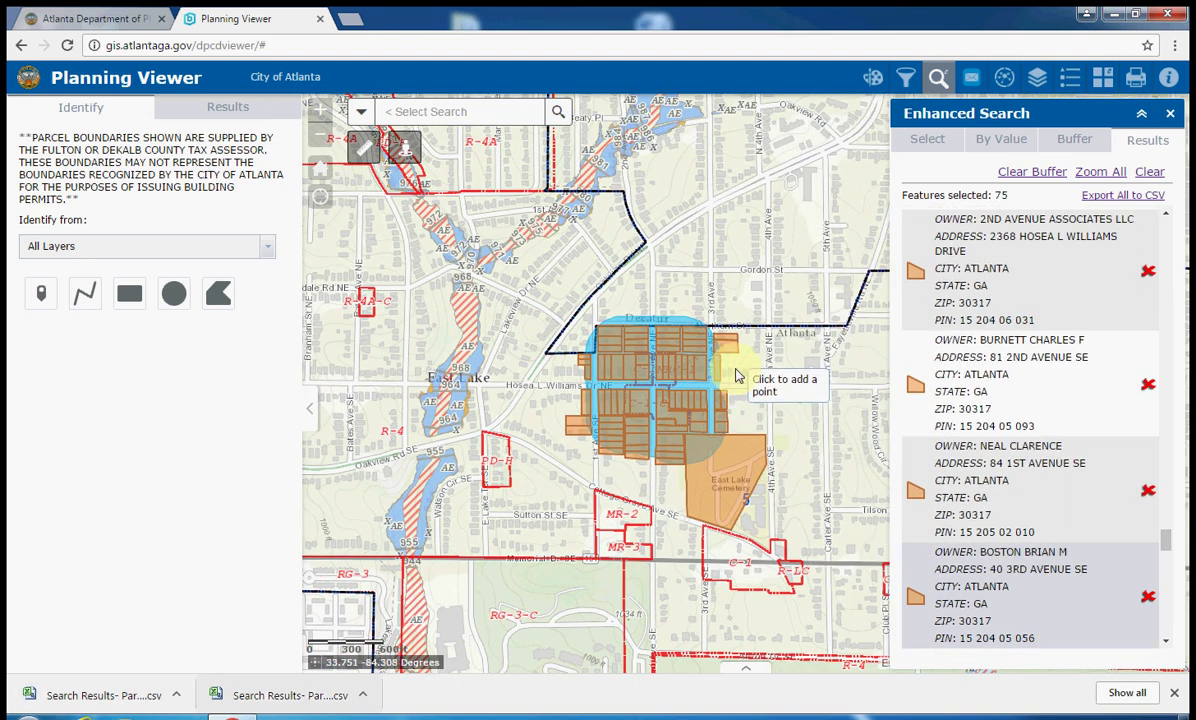
{"action": "left_click", "coordinate": [1045, 714]}
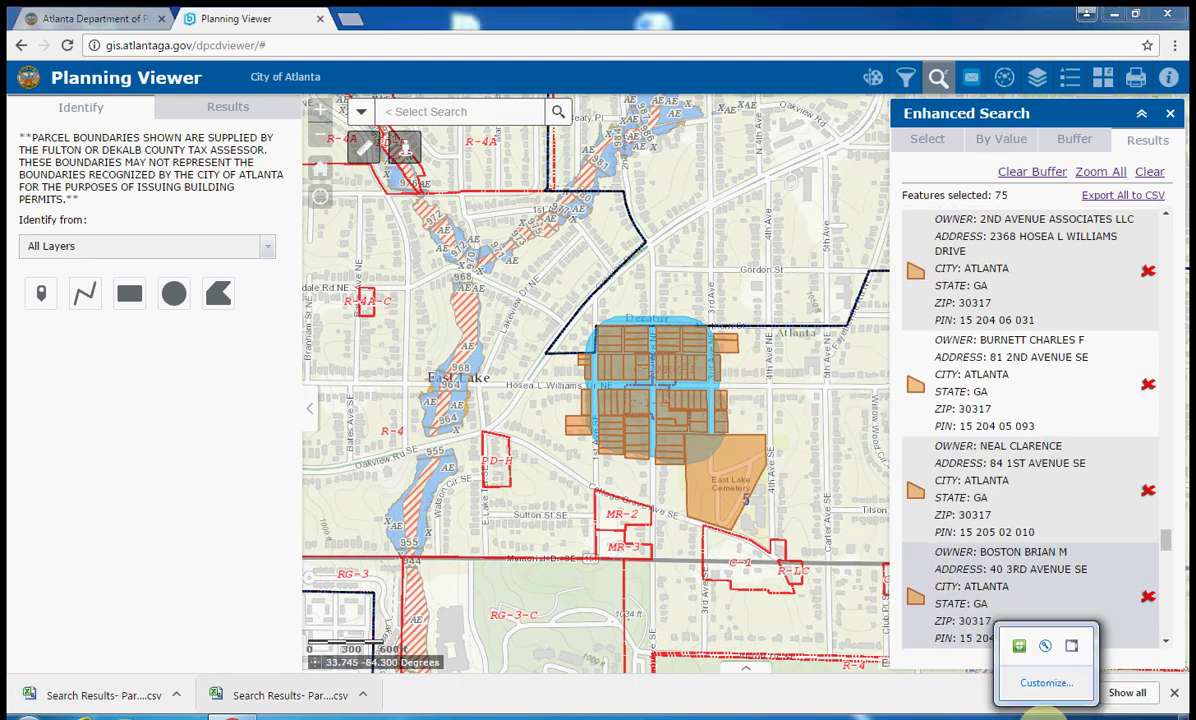